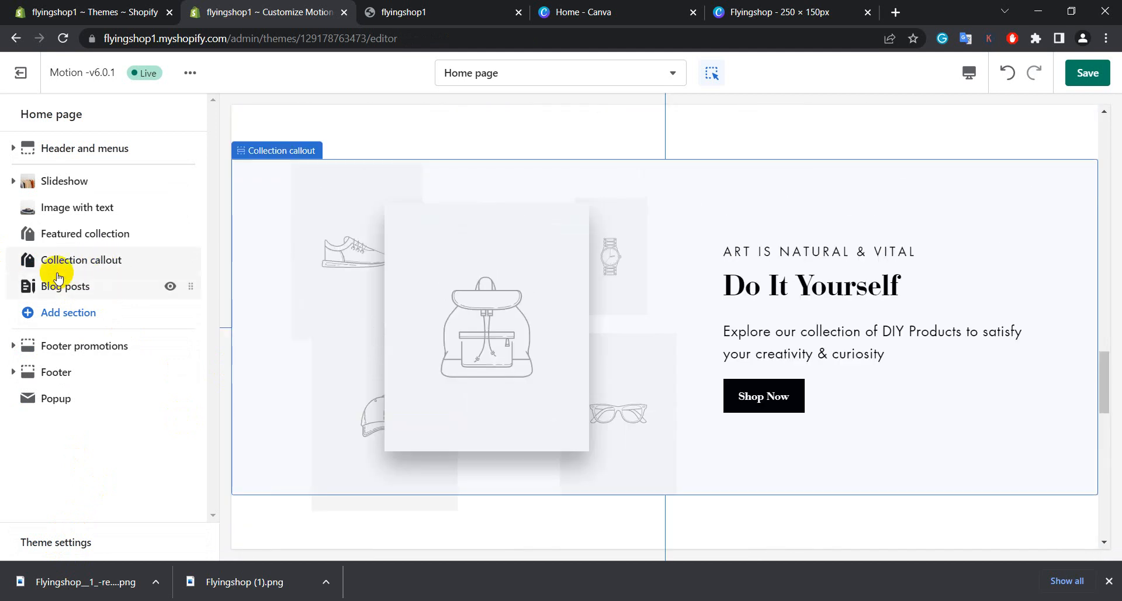
Open the Collection callout section's settings and change its collection to Kids
{"action": "left_click", "coordinate": [120, 261]}
{"action": "scroll", "coordinate": [143, 302], "scroll_direction": "down", "scroll_amount": 5}
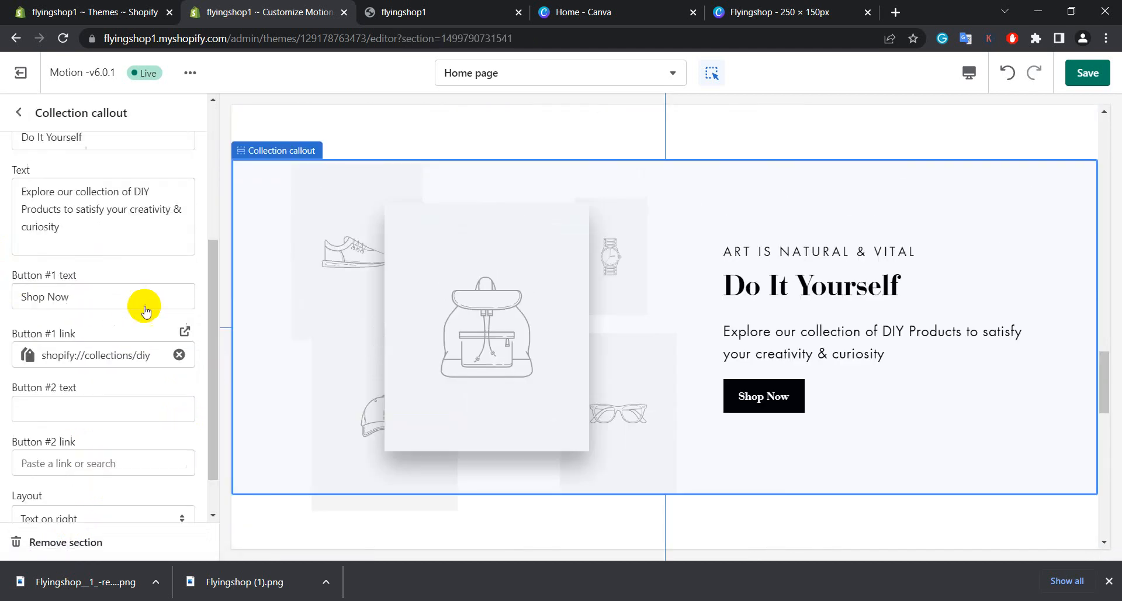
{"action": "scroll", "coordinate": [876, 335], "scroll_direction": "down", "scroll_amount": 3}
{"action": "scroll", "coordinate": [876, 335], "scroll_direction": "up", "scroll_amount": 2}
{"action": "scroll", "coordinate": [876, 333], "scroll_direction": "up", "scroll_amount": 6}
{"action": "scroll", "coordinate": [824, 323], "scroll_direction": "down", "scroll_amount": 5}
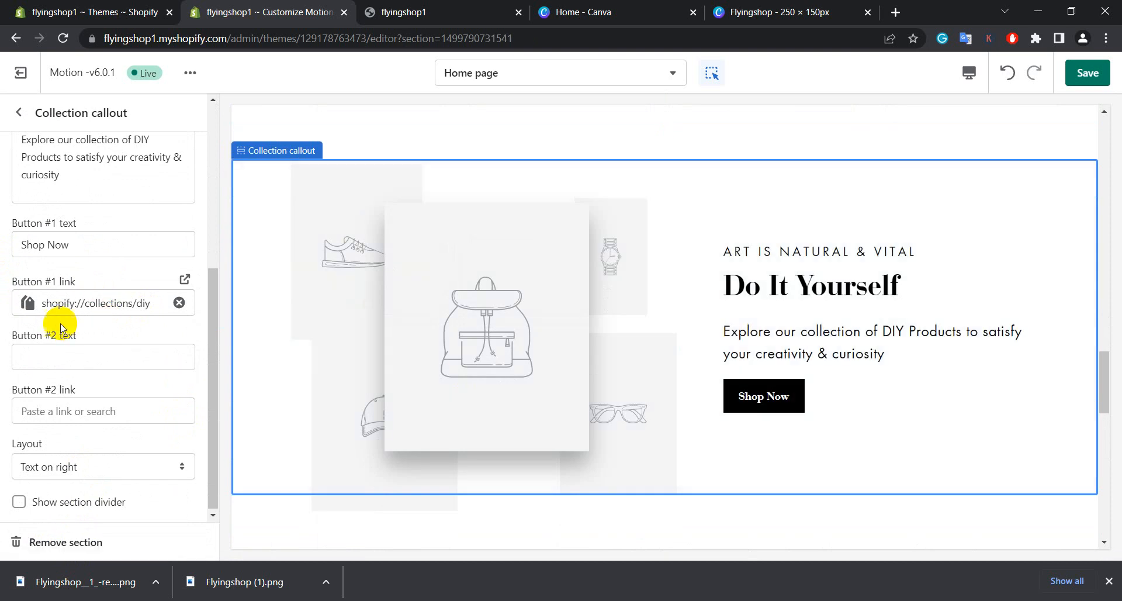
{"action": "scroll", "coordinate": [110, 237], "scroll_direction": "up", "scroll_amount": 4}
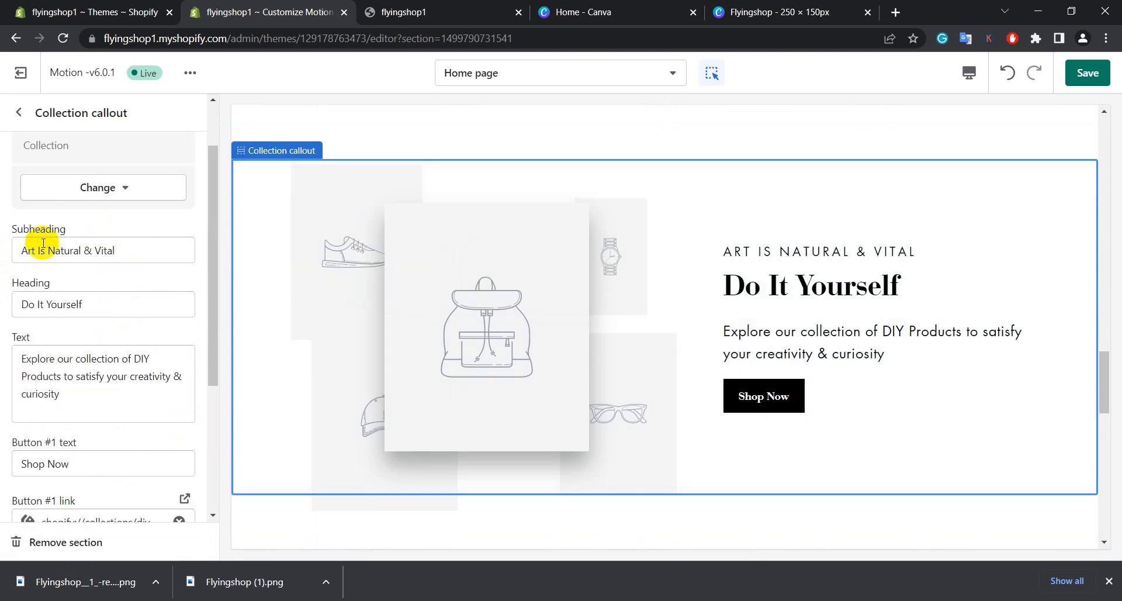
{"action": "scroll", "coordinate": [136, 204], "scroll_direction": "up", "scroll_amount": 2}
{"action": "left_click", "coordinate": [99, 259]}
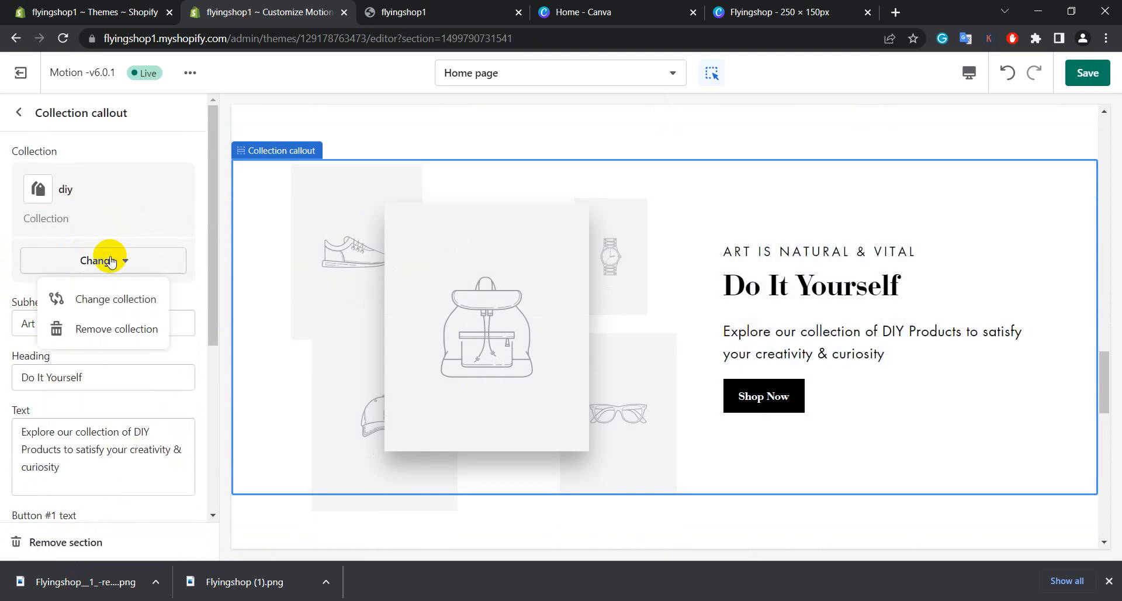
{"action": "left_click", "coordinate": [117, 299]}
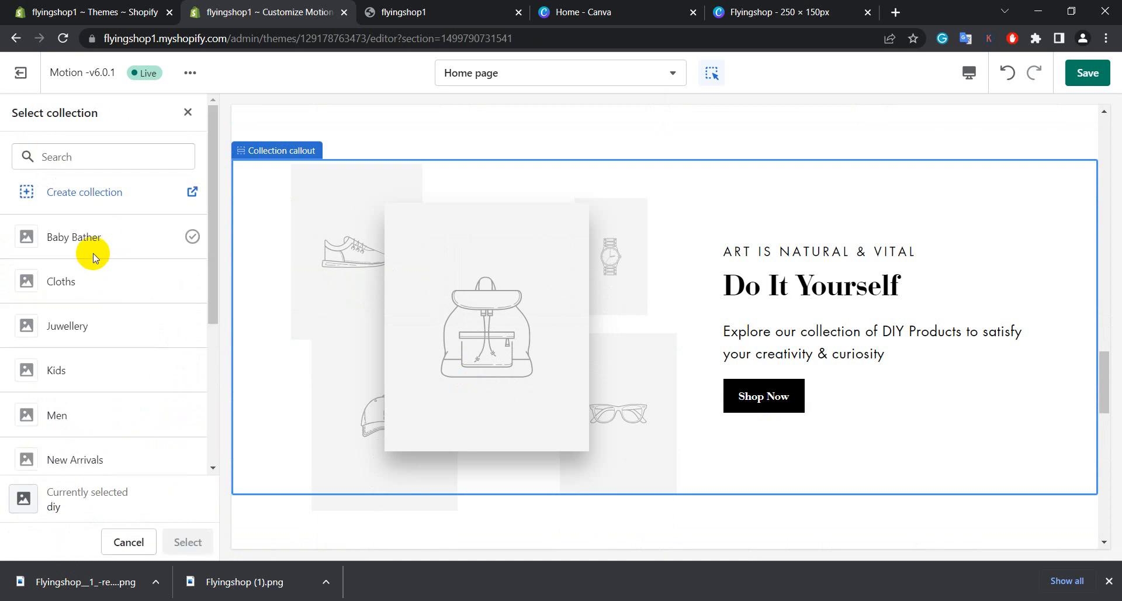
{"action": "left_click", "coordinate": [193, 370]}
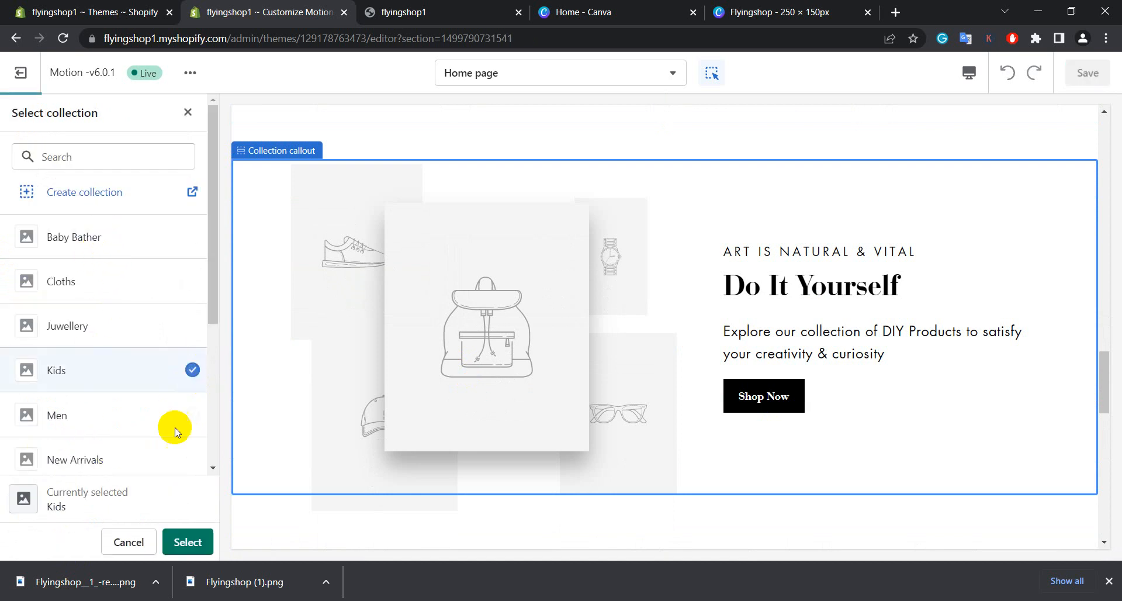
{"action": "left_click", "coordinate": [182, 544]}
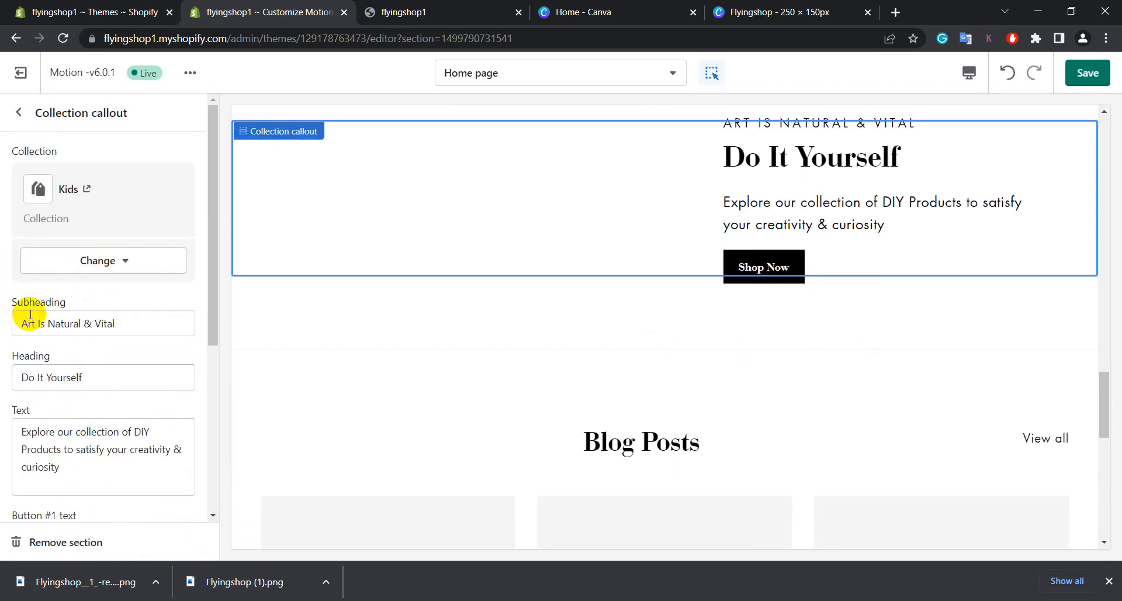
Replace the Collection callout's subheading with "Baby Product An Toys"
{"action": "left_click", "coordinate": [16, 120]}
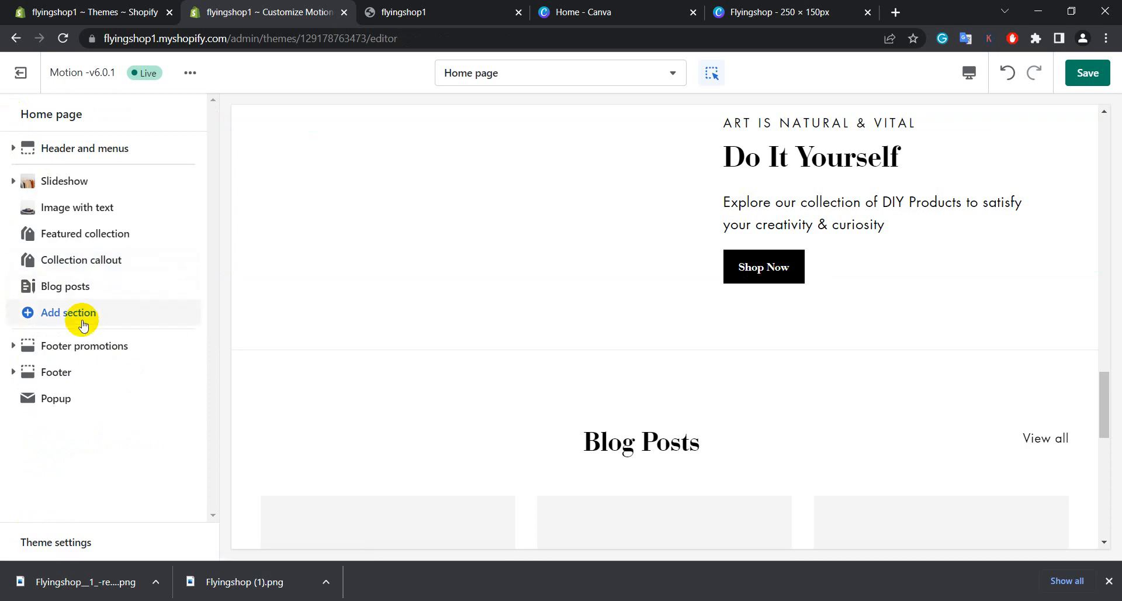
{"action": "left_click", "coordinate": [101, 262]}
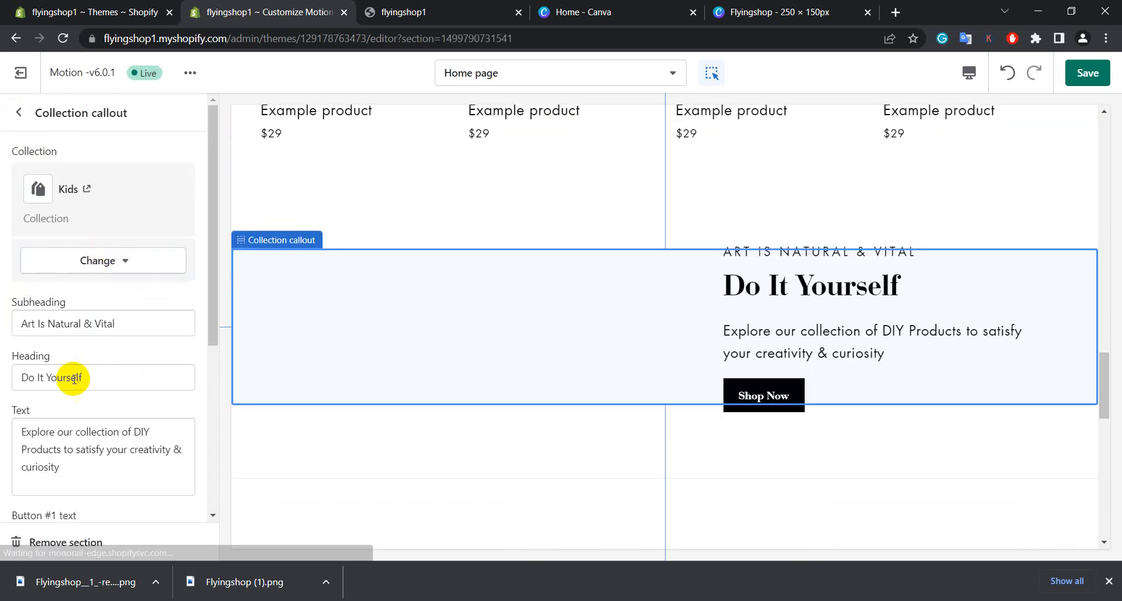
{"action": "left_click_drag", "start_coordinate": [114, 323], "coordinate": [2, 346]}
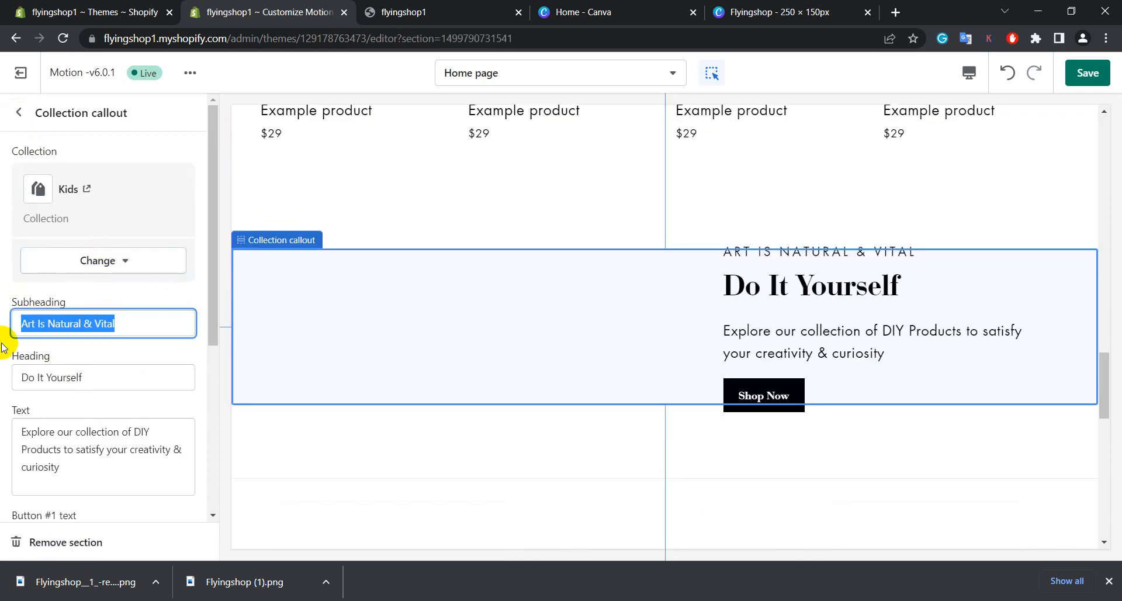
{"action": "key", "text": "BackSpace"}
{"action": "type", "text": "Baby Product An Toys"}
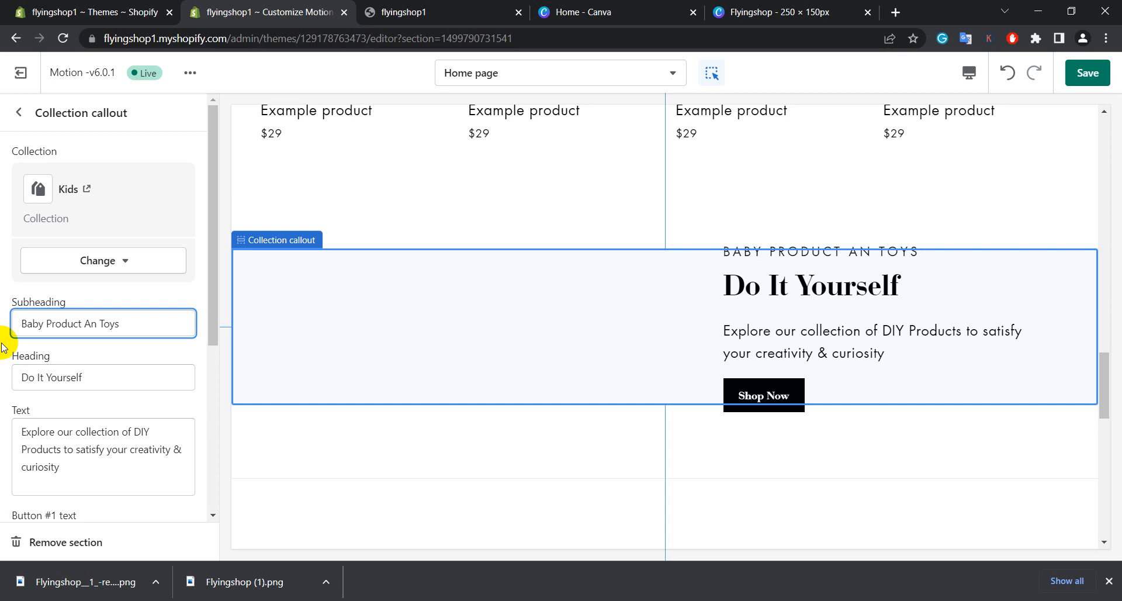
Replace the Collection callout's heading with "Keep your baby smile"
{"action": "left_click", "coordinate": [92, 378]}
{"action": "left_click_drag", "start_coordinate": [113, 376], "coordinate": [4, 377]}
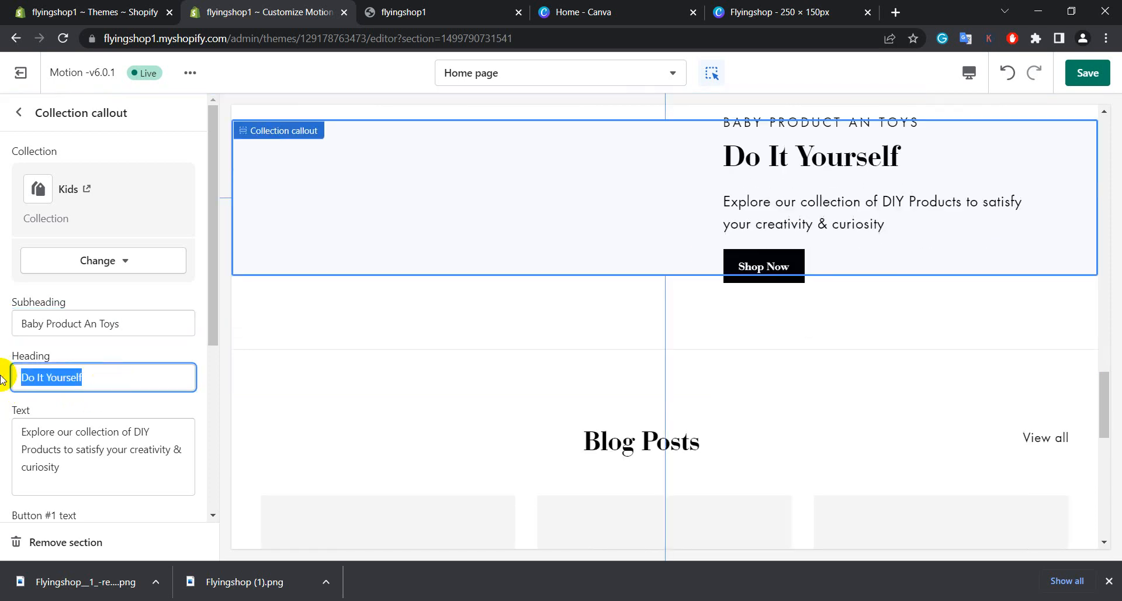
{"action": "key", "text": "BackSpace"}
{"action": "type", "text": "Keep your baby smile"}
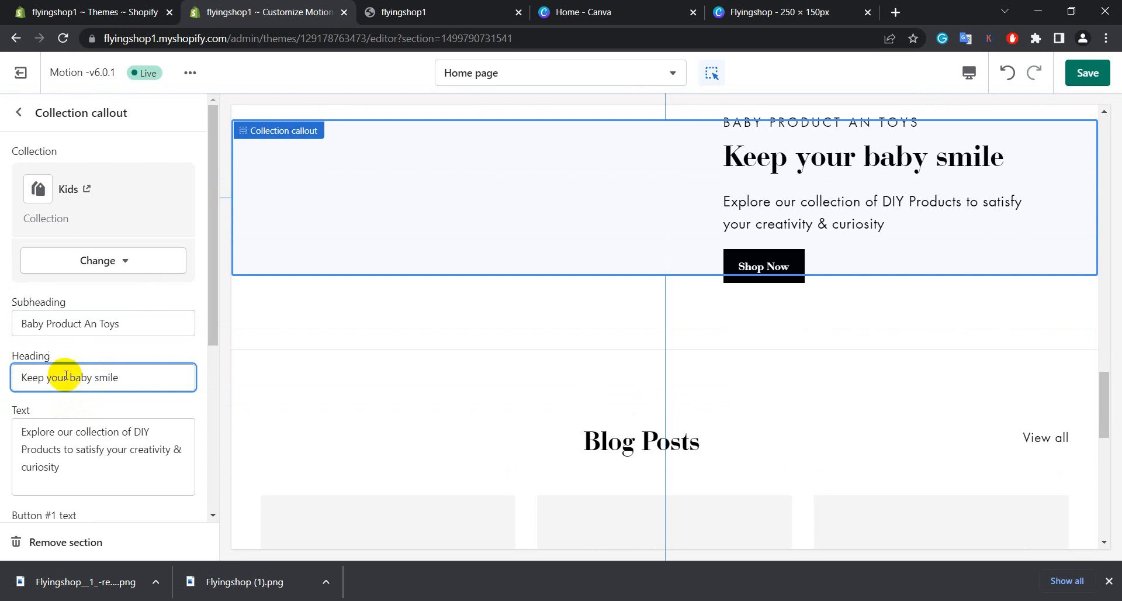
Change the text of the callout's first button to "Buy Now"
{"action": "scroll", "coordinate": [66, 375], "scroll_direction": "down", "scroll_amount": 3}
{"action": "left_click", "coordinate": [58, 303]}
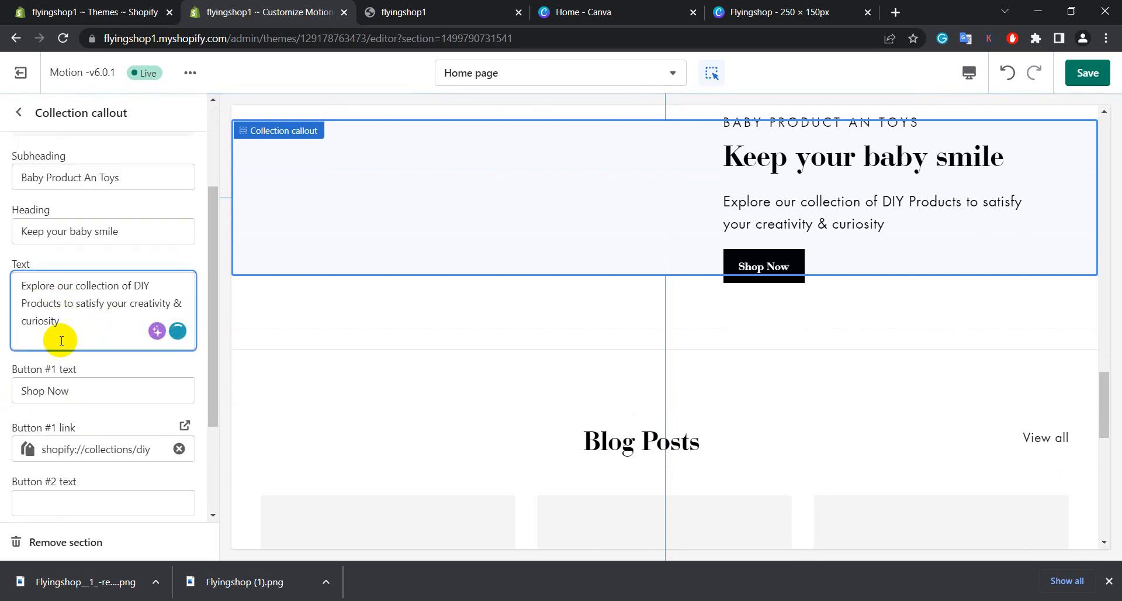
{"action": "scroll", "coordinate": [62, 340], "scroll_direction": "down", "scroll_amount": 3}
{"action": "left_click_drag", "start_coordinate": [82, 246], "coordinate": [1, 269]}
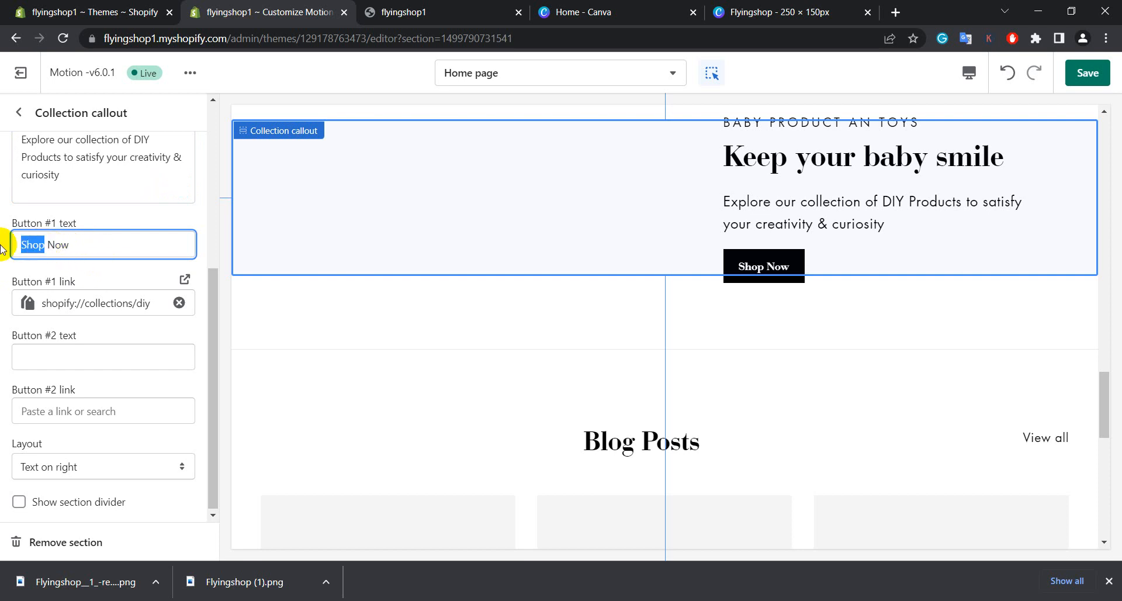
Link the callout's first button to the All products page
{"action": "left_click", "coordinate": [91, 303]}
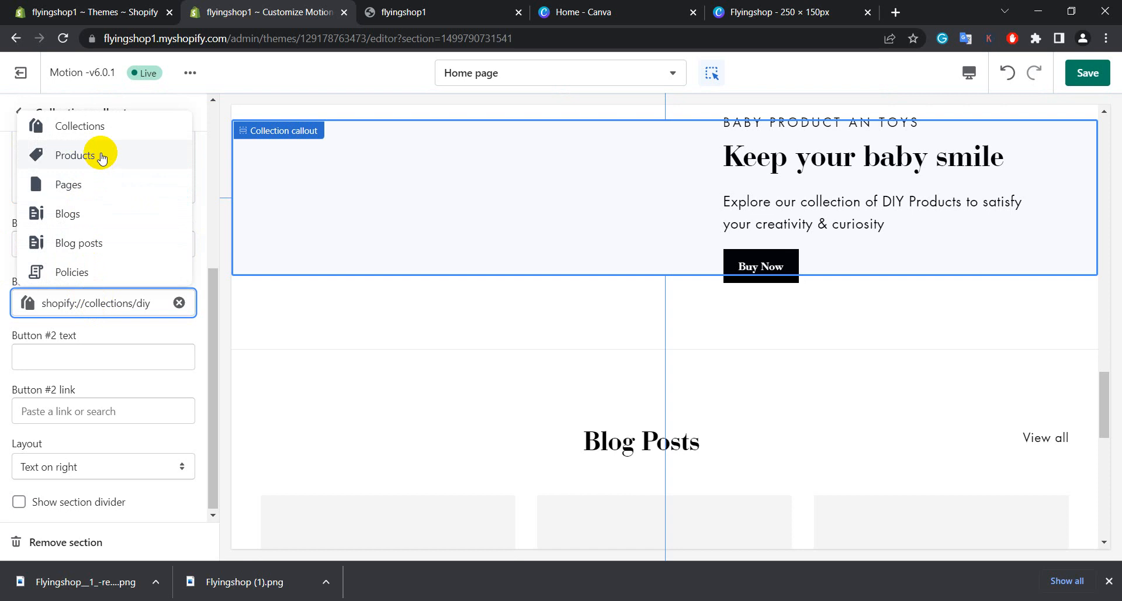
{"action": "left_click", "coordinate": [107, 278]}
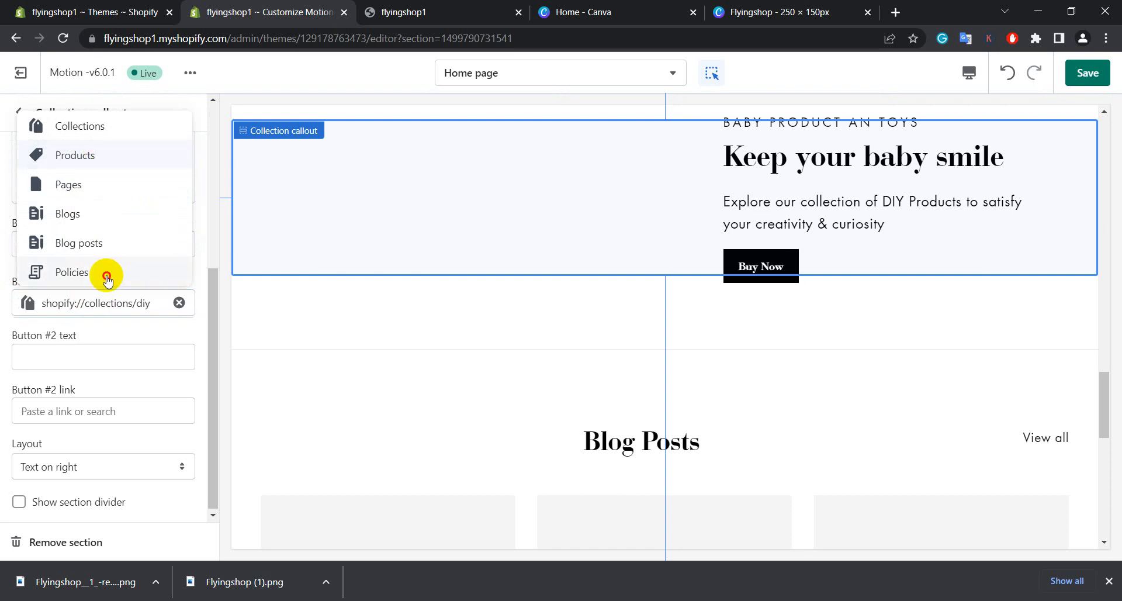
{"action": "left_click", "coordinate": [108, 156]}
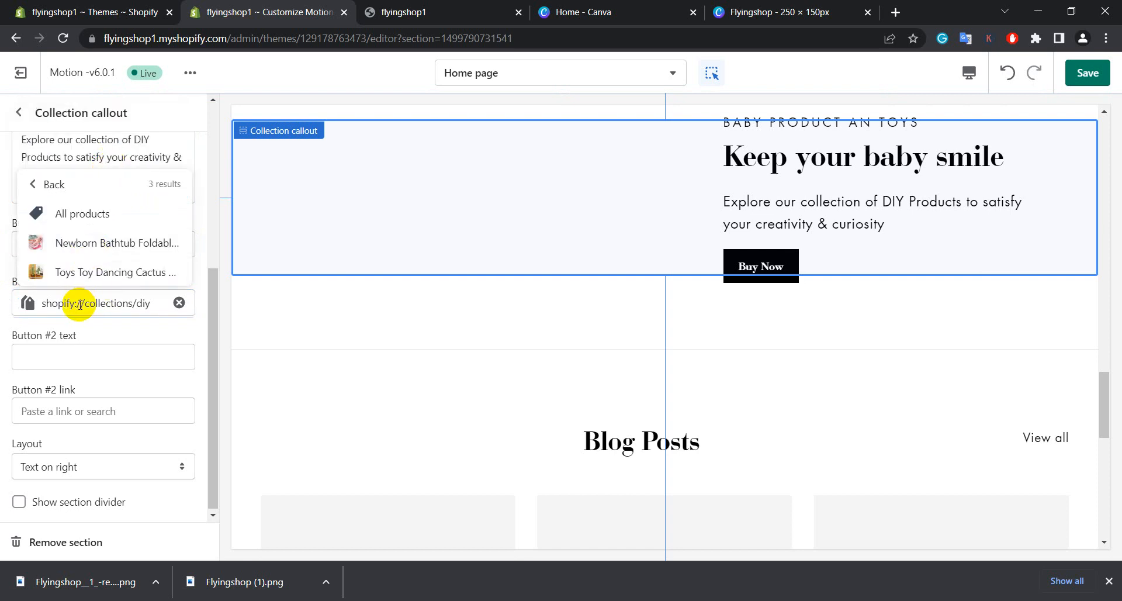
{"action": "left_click", "coordinate": [84, 218]}
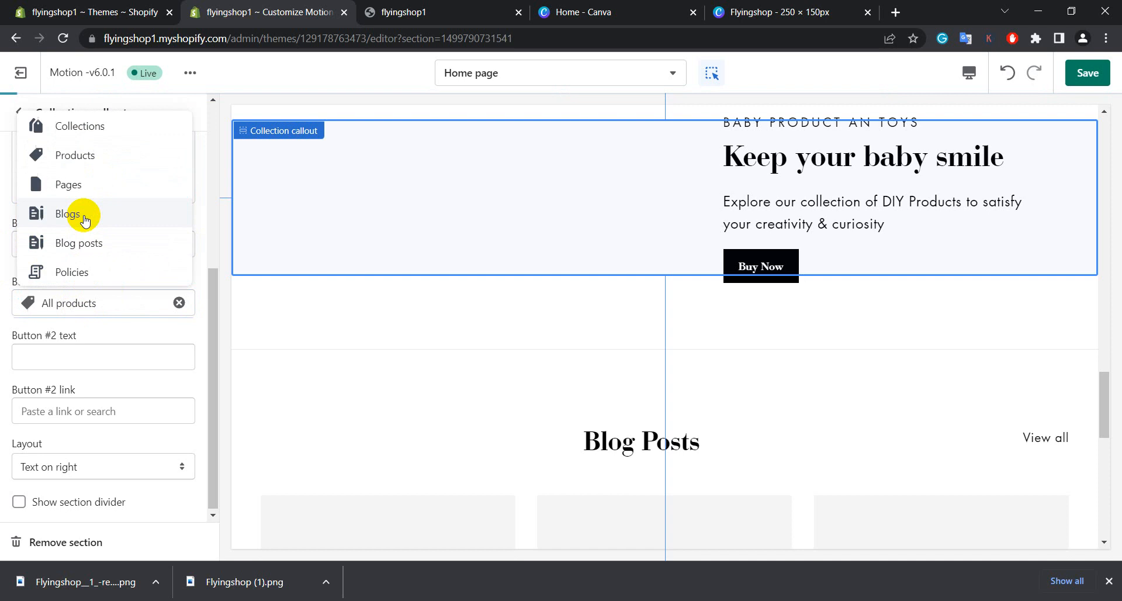
Link the callout's first button to the Kids collection
{"action": "left_click", "coordinate": [113, 299]}
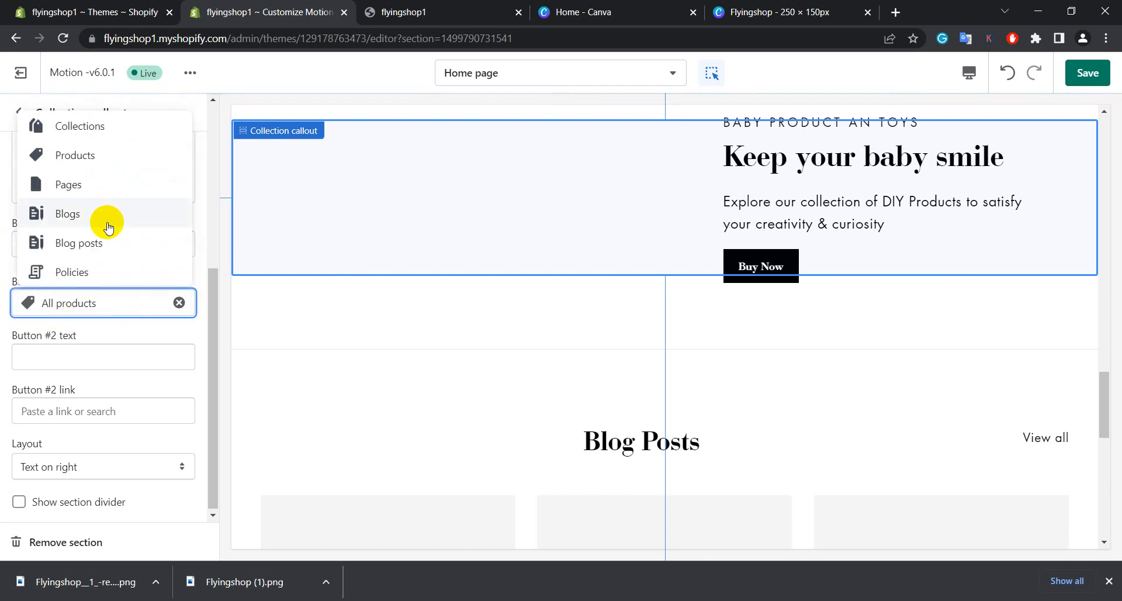
{"action": "left_click", "coordinate": [93, 128]}
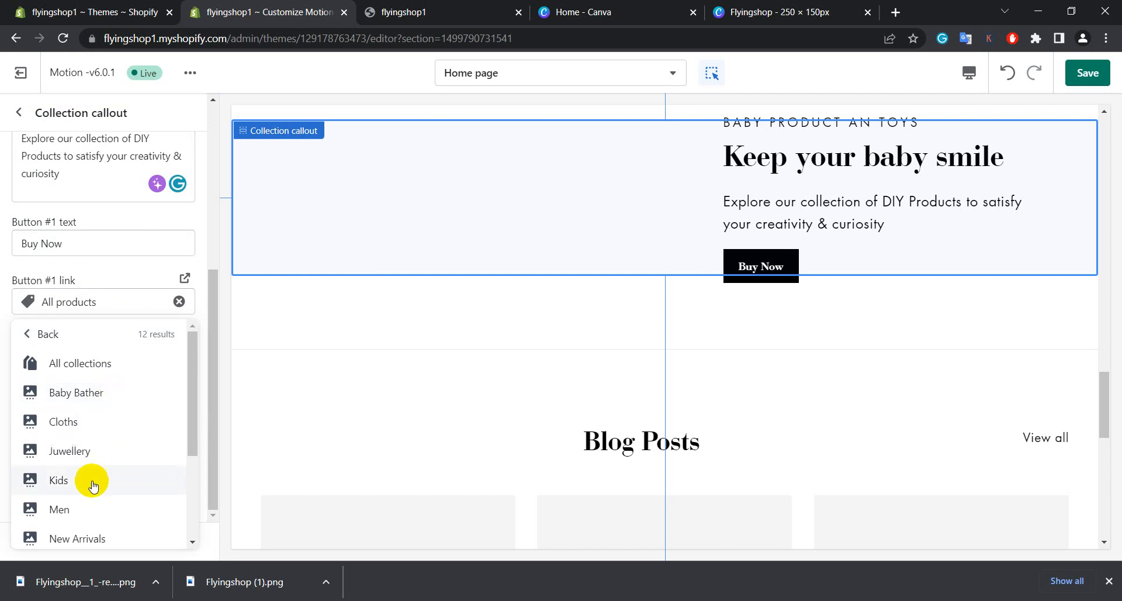
{"action": "scroll", "coordinate": [111, 403], "scroll_direction": "down", "scroll_amount": 2}
{"action": "scroll", "coordinate": [110, 406], "scroll_direction": "down", "scroll_amount": 2}
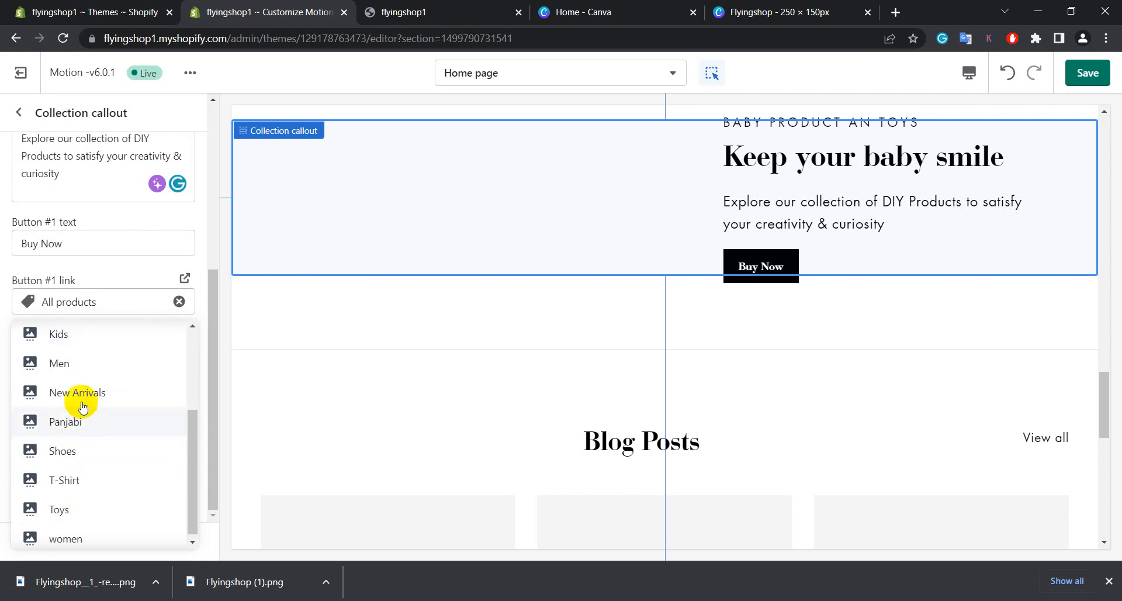
{"action": "left_click", "coordinate": [84, 337]}
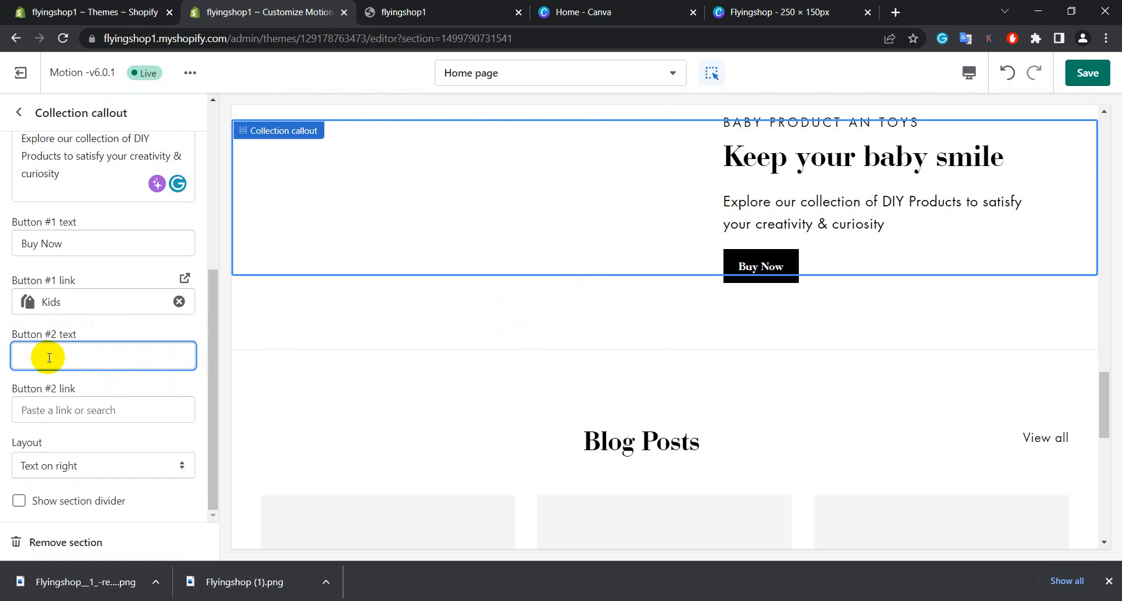
Try the "Text on left" layout for the callout and switch it back to "Text on right"
{"action": "left_click", "coordinate": [48, 478]}
{"action": "left_click", "coordinate": [69, 485]}
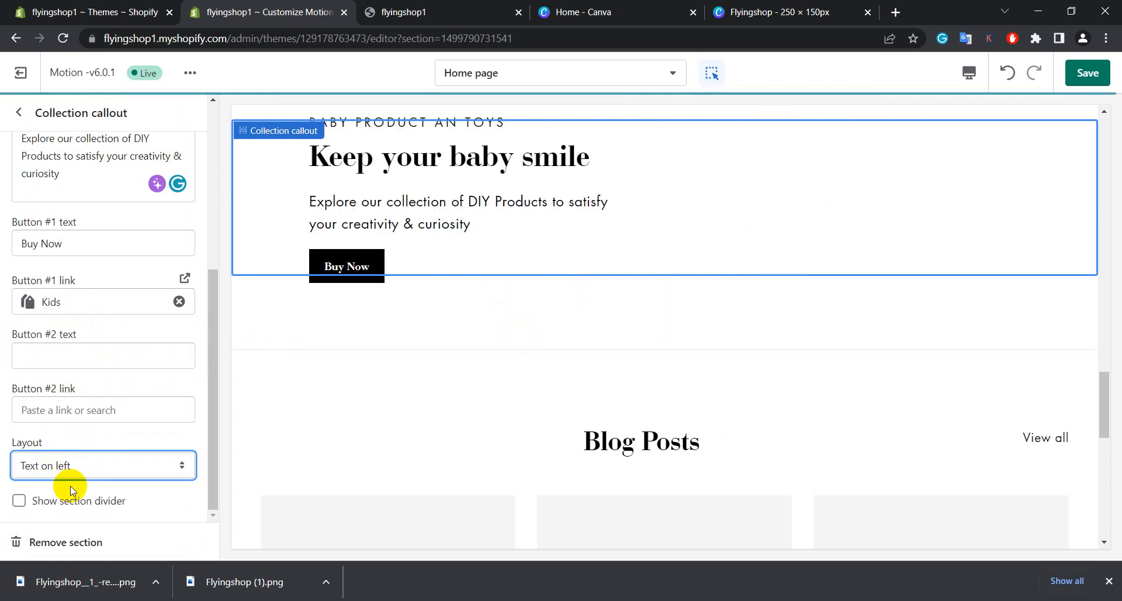
{"action": "left_click", "coordinate": [74, 468]}
{"action": "left_click", "coordinate": [74, 494]}
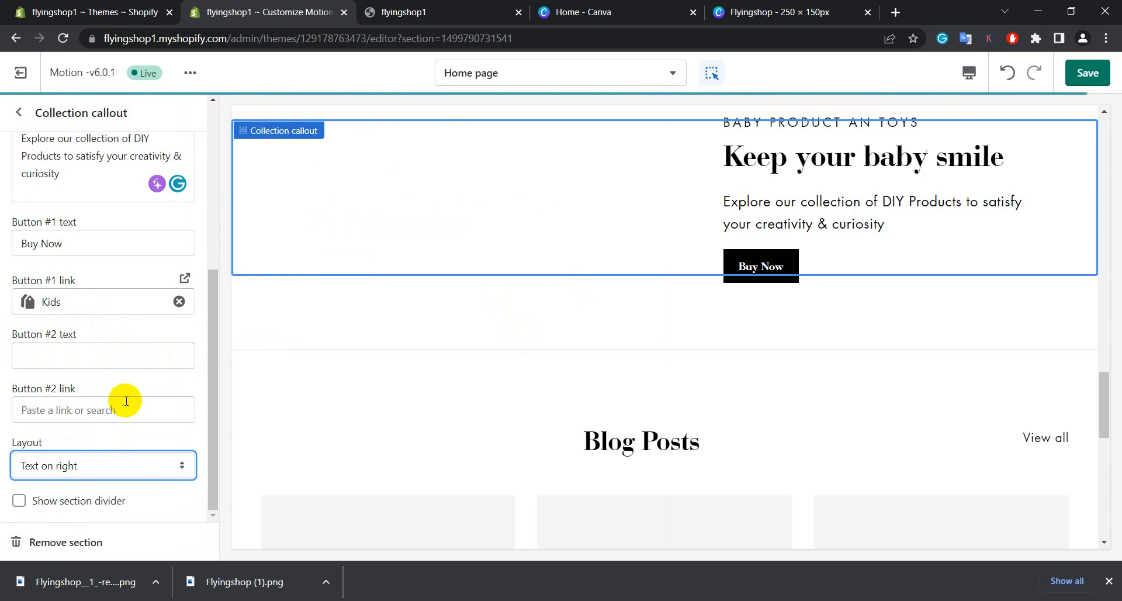
Save the Collection callout changes to the theme and check the section in the home page preview
{"action": "scroll", "coordinate": [100, 213], "scroll_direction": "up", "scroll_amount": 3}
{"action": "left_click", "coordinate": [1061, 80]}
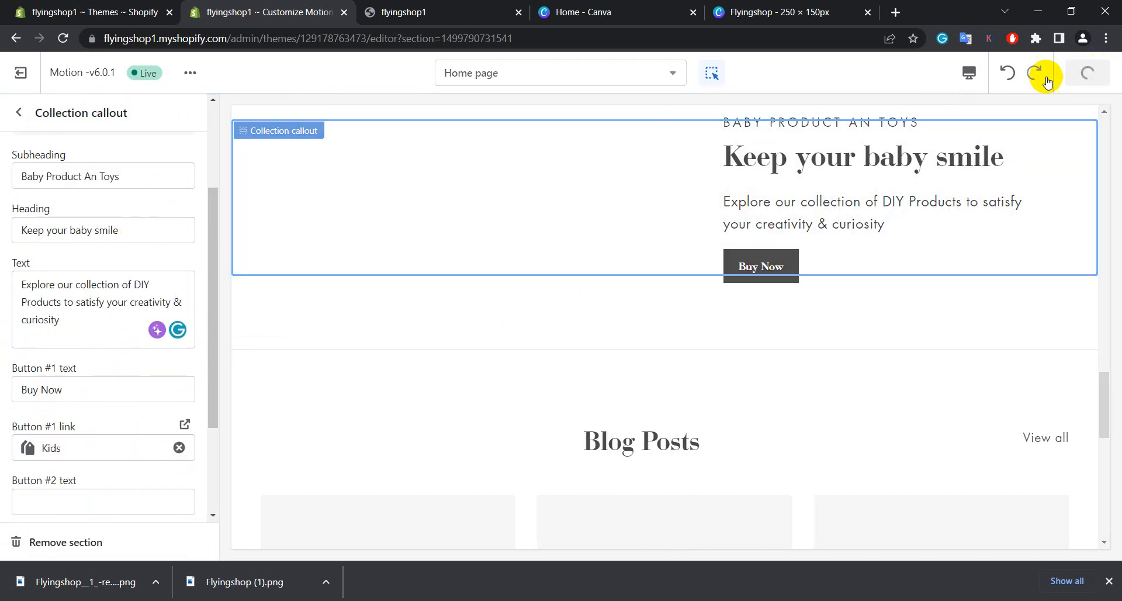
{"action": "scroll", "coordinate": [41, 386], "scroll_direction": "up", "scroll_amount": 3}
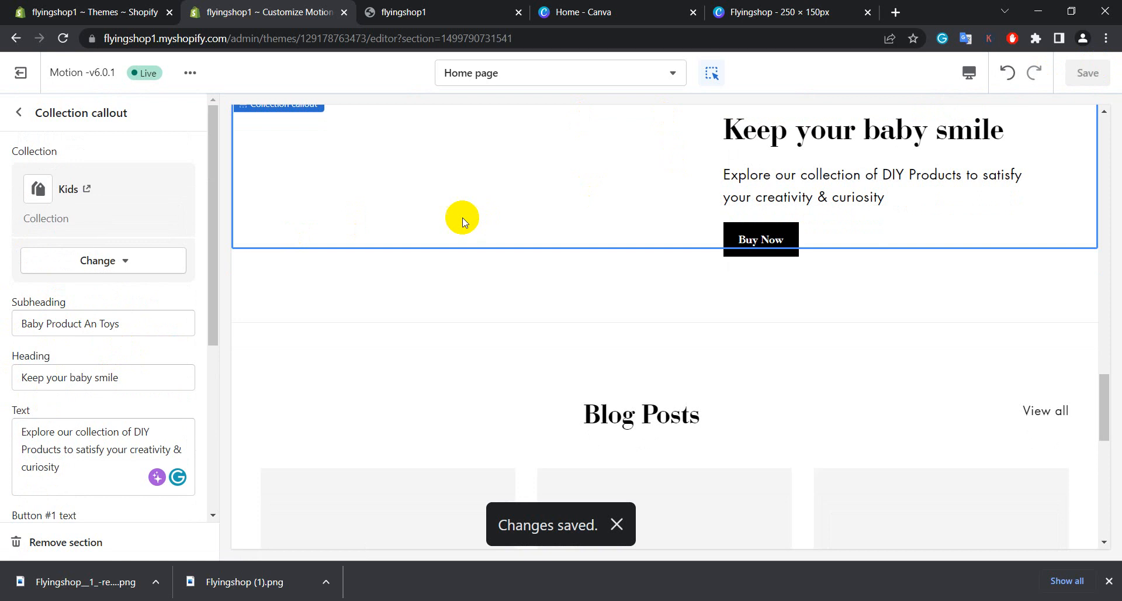
{"action": "scroll", "coordinate": [281, 210], "scroll_direction": "down", "scroll_amount": 1}
{"action": "scroll", "coordinate": [281, 211], "scroll_direction": "down", "scroll_amount": 2}
Open the home page's Blog posts section and review its settings
{"action": "left_click", "coordinate": [17, 114]}
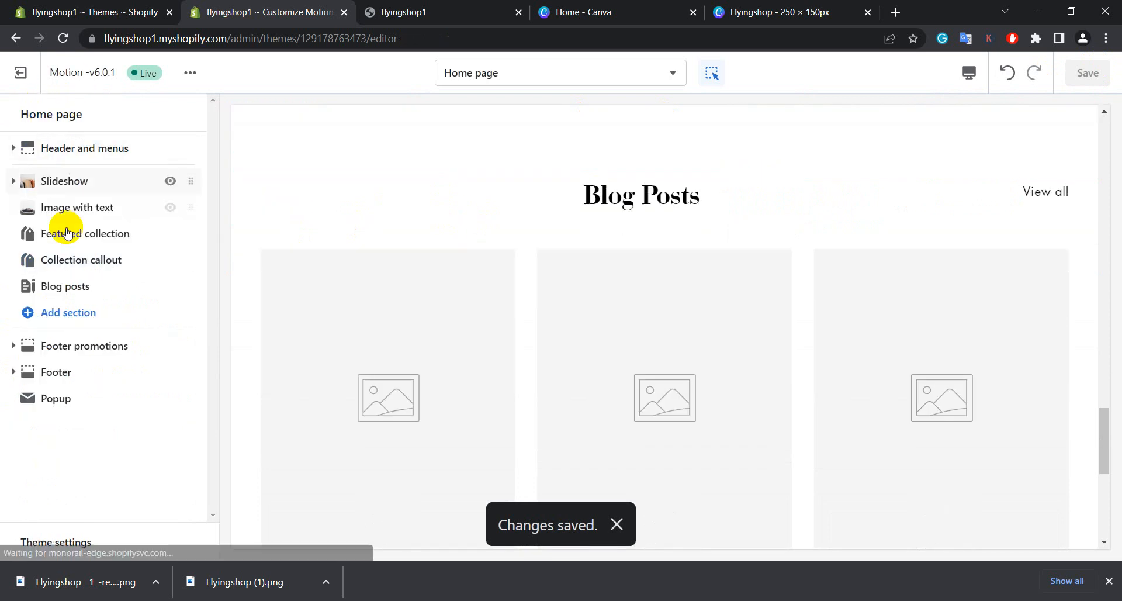
{"action": "left_click", "coordinate": [75, 291]}
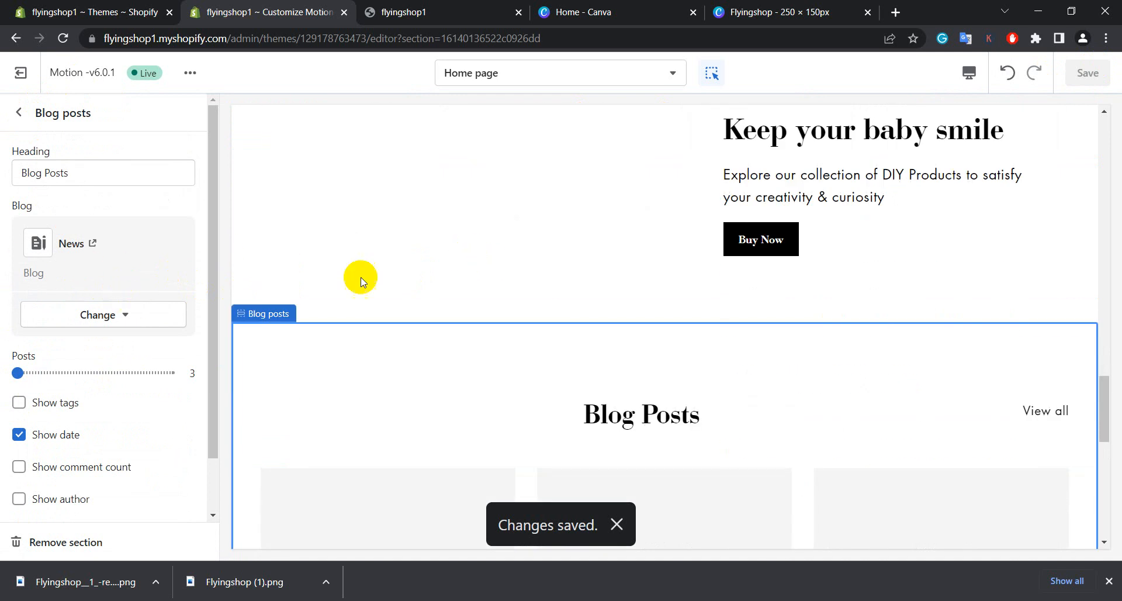
{"action": "scroll", "coordinate": [163, 283], "scroll_direction": "down", "scroll_amount": 2}
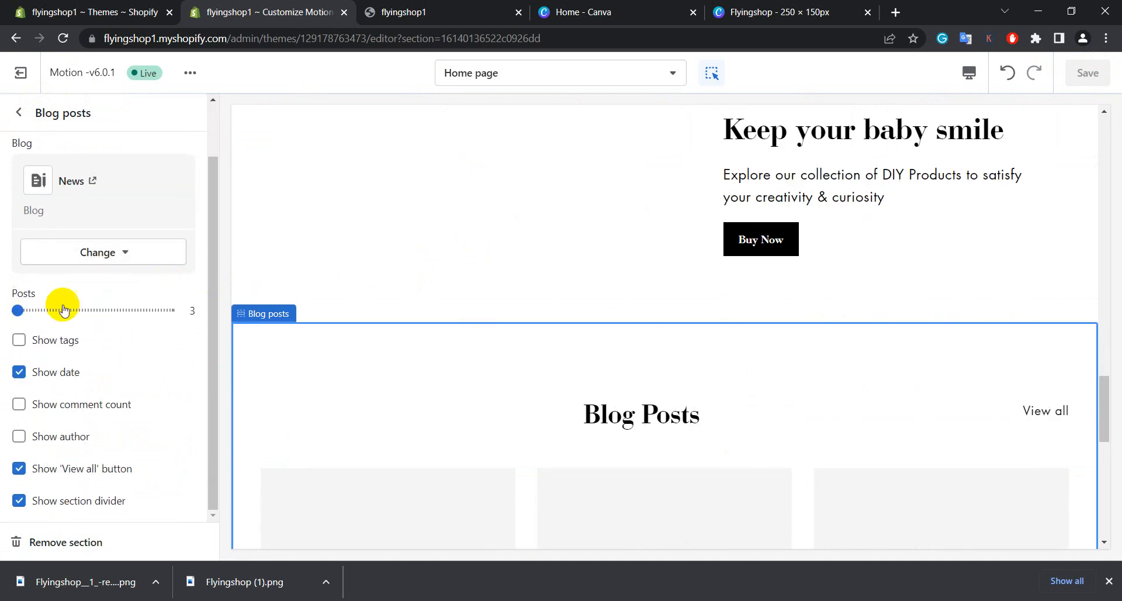
Switch to the store admin, go to the online store's blog posts and start creating a new post
{"action": "left_click", "coordinate": [134, 12]}
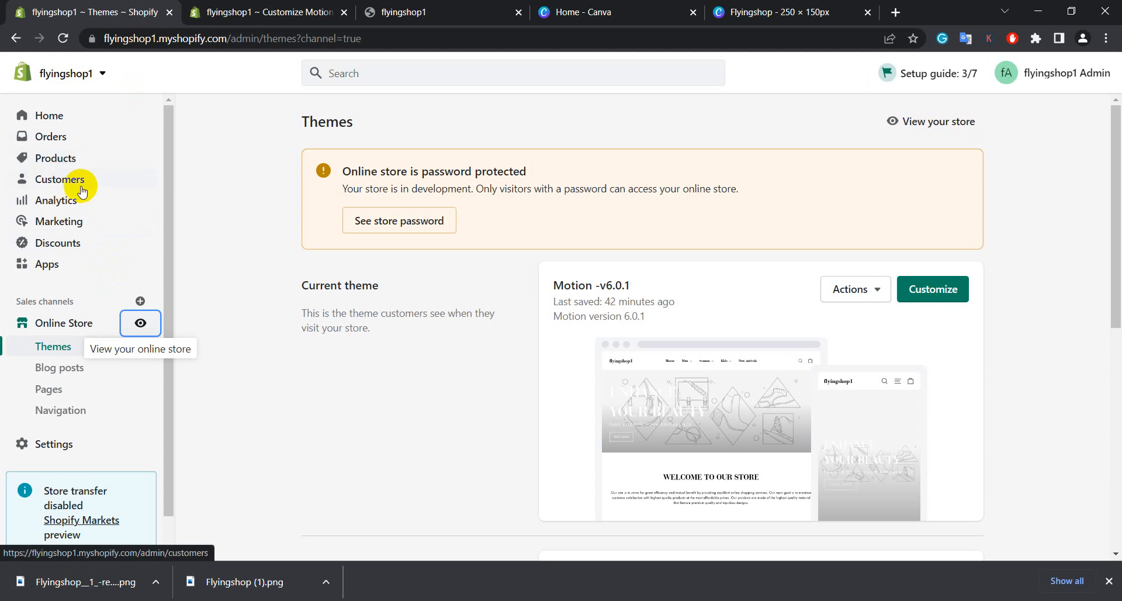
{"action": "left_click", "coordinate": [49, 397]}
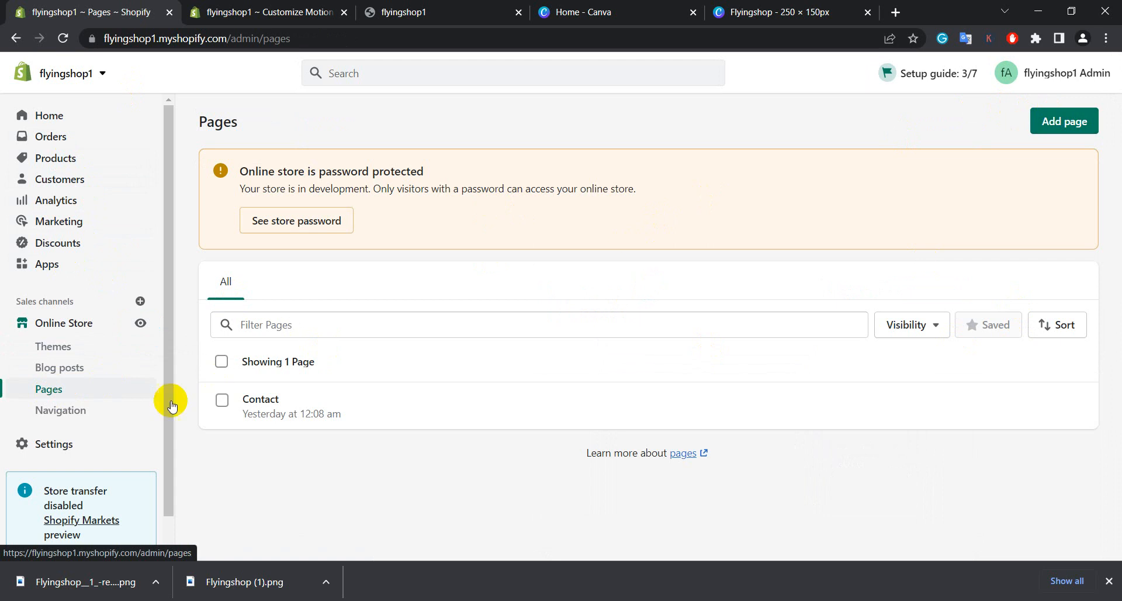
{"action": "left_click", "coordinate": [77, 374]}
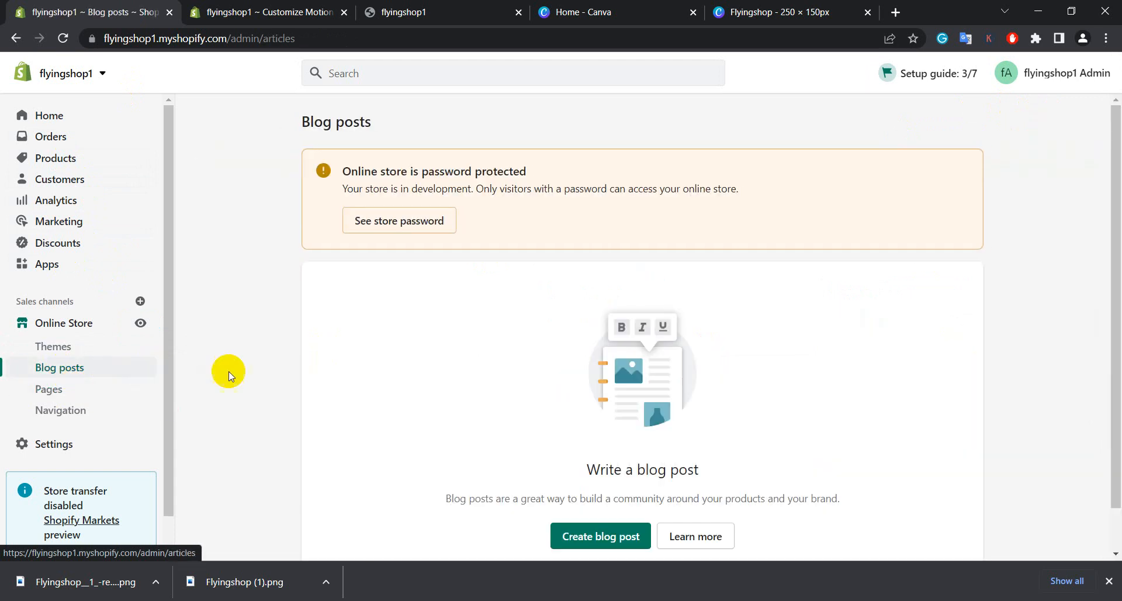
{"action": "scroll", "coordinate": [654, 374], "scroll_direction": "down", "scroll_amount": 1}
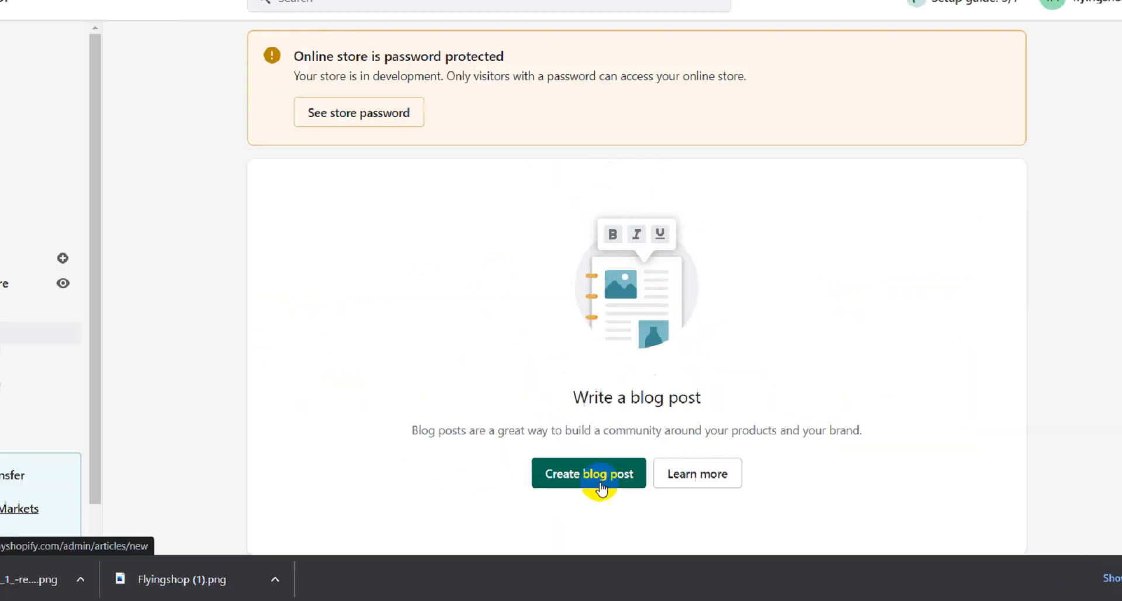
{"action": "left_click", "coordinate": [590, 475]}
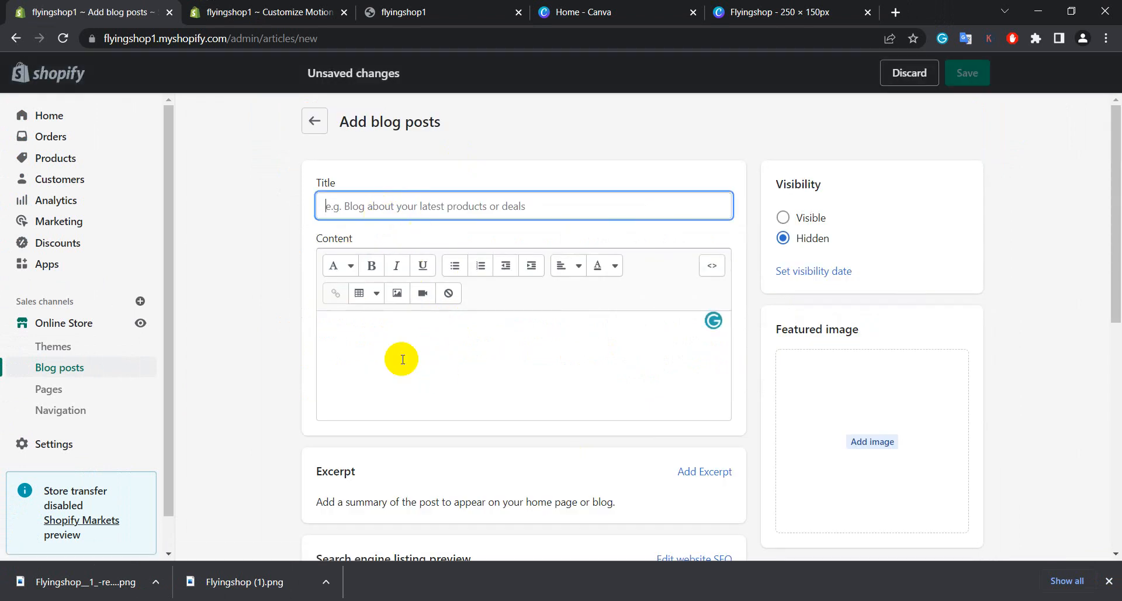
Leave the blank new blog post form without saving and switch back to the theme editor
{"action": "left_click", "coordinate": [455, 370]}
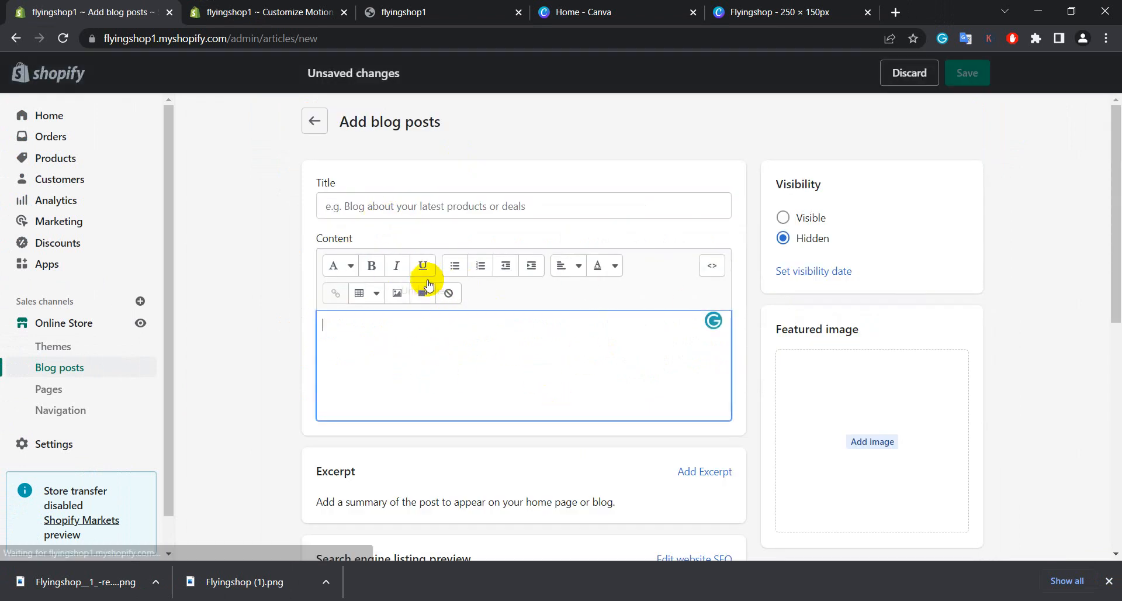
{"action": "scroll", "coordinate": [462, 354], "scroll_direction": "down", "scroll_amount": 5}
{"action": "scroll", "coordinate": [355, 124], "scroll_direction": "up", "scroll_amount": 5}
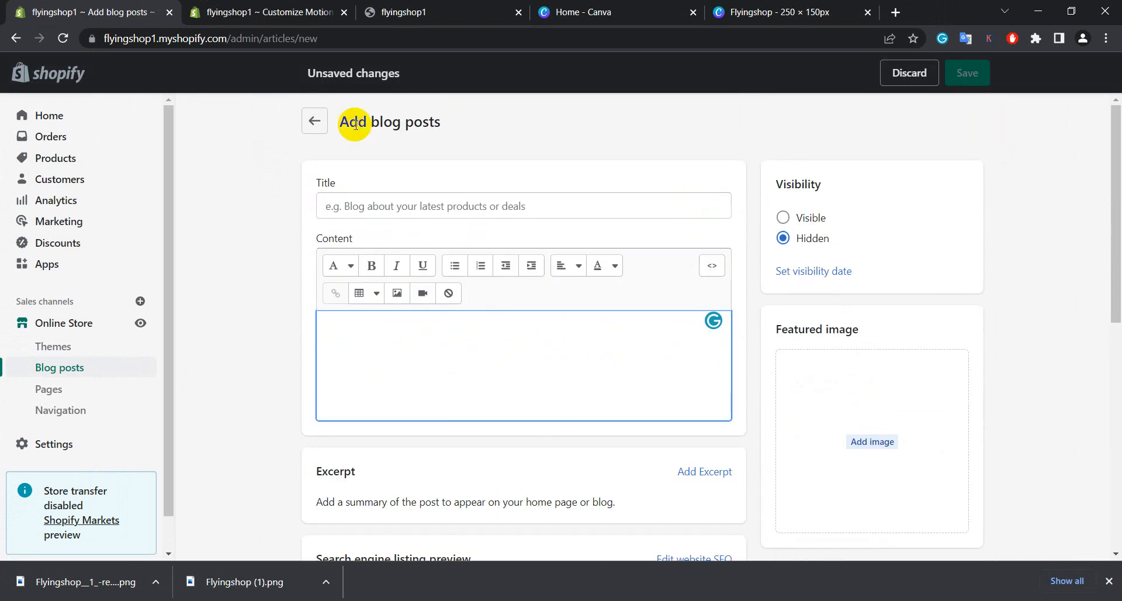
{"action": "left_click", "coordinate": [314, 121]}
{"action": "left_click", "coordinate": [233, 15]}
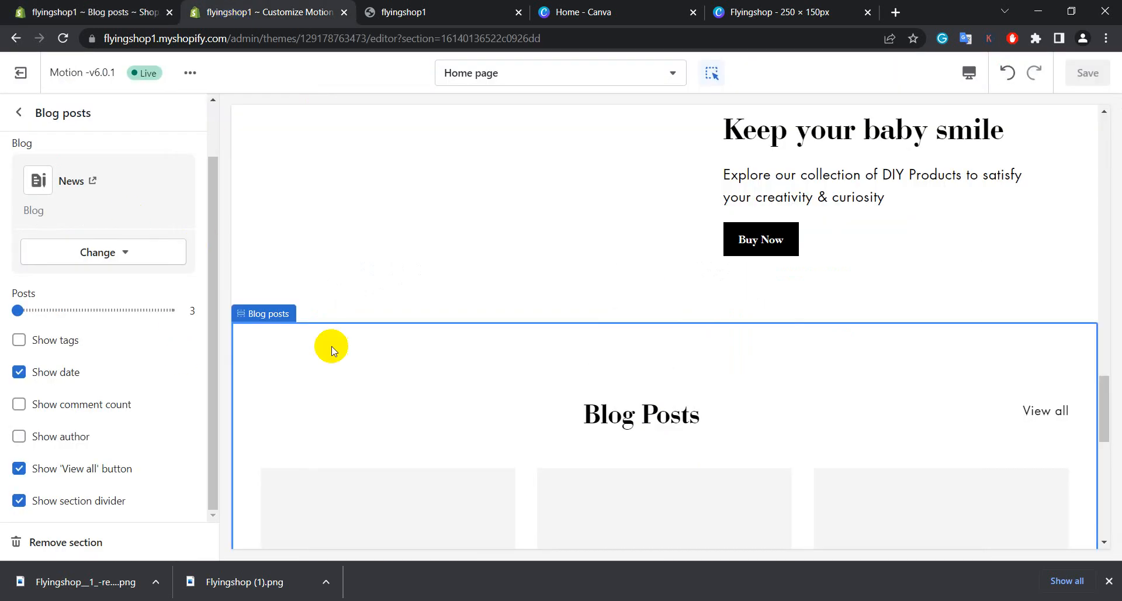
Check which blogs can be chosen for the Blog posts section, leaving the current choice in place
{"action": "scroll", "coordinate": [754, 315], "scroll_direction": "down", "scroll_amount": 5}
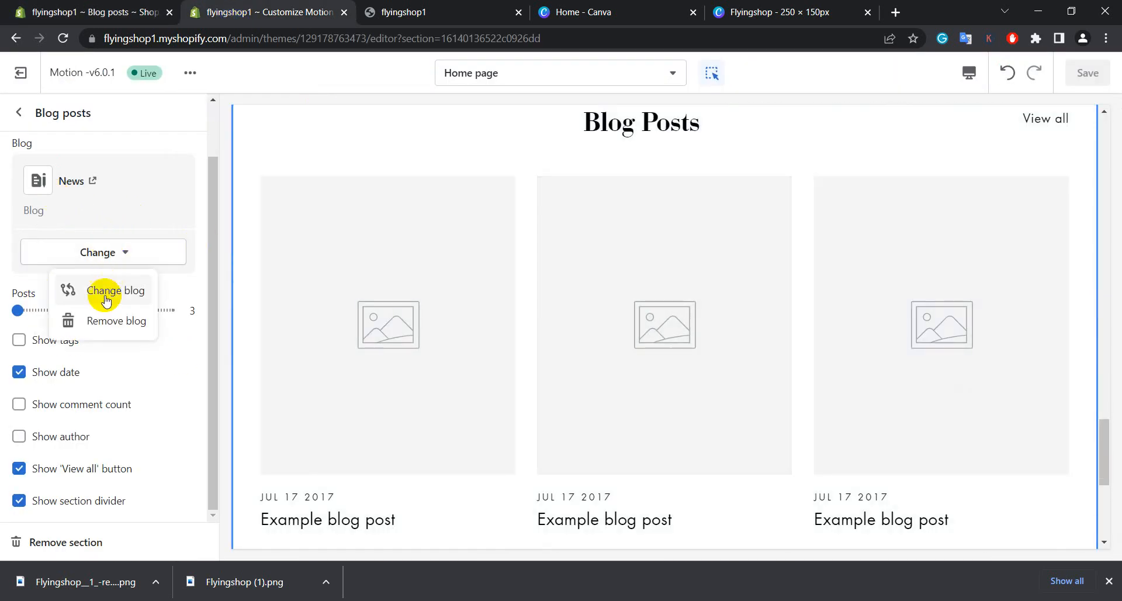
{"action": "left_click", "coordinate": [129, 297]}
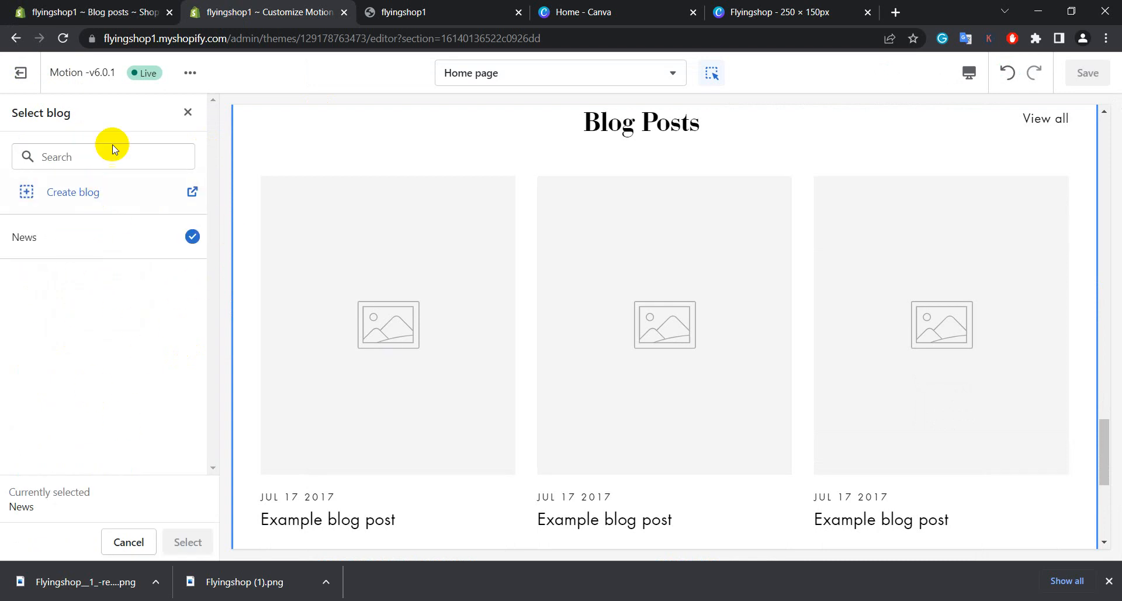
{"action": "left_click", "coordinate": [187, 112]}
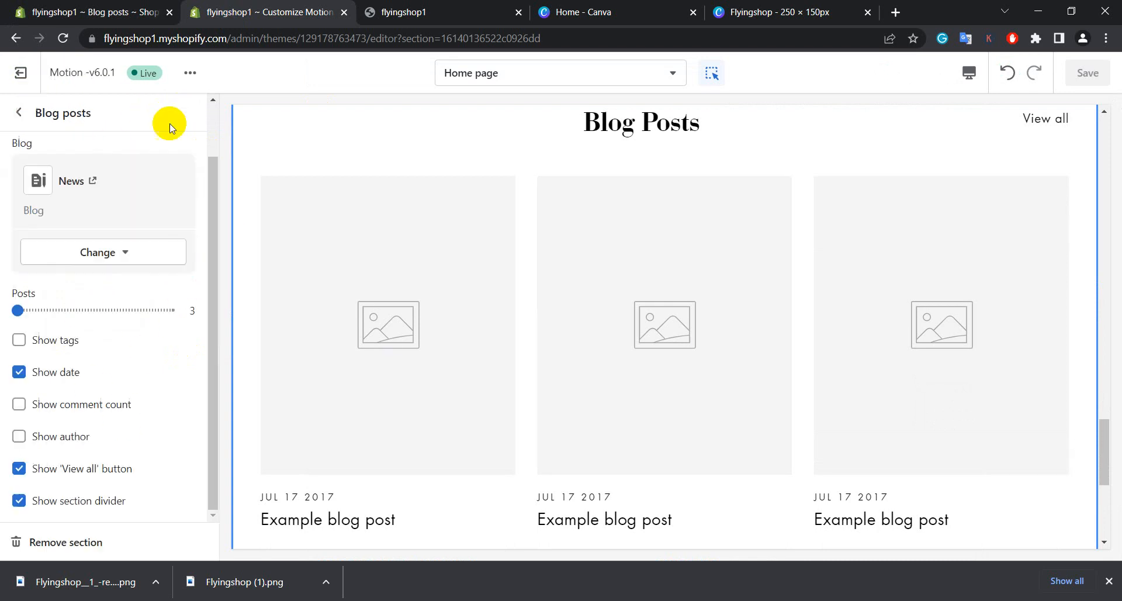
Remove the Blog posts section from the home page
{"action": "left_click", "coordinate": [19, 113]}
{"action": "left_click", "coordinate": [60, 285]}
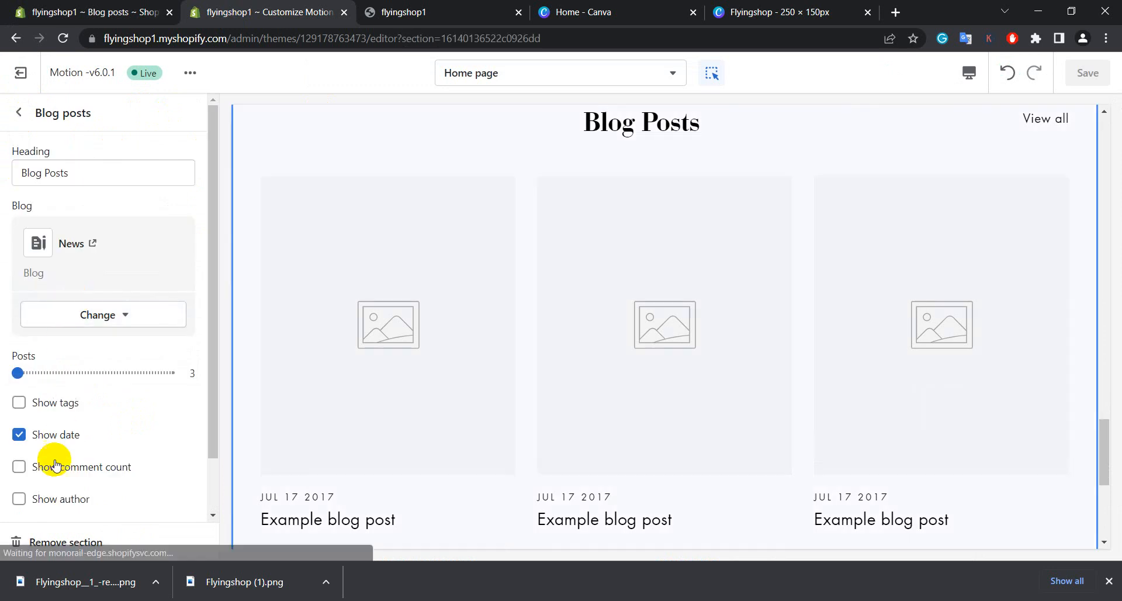
{"action": "scroll", "coordinate": [55, 465], "scroll_direction": "down", "scroll_amount": 2}
{"action": "left_click", "coordinate": [47, 540]}
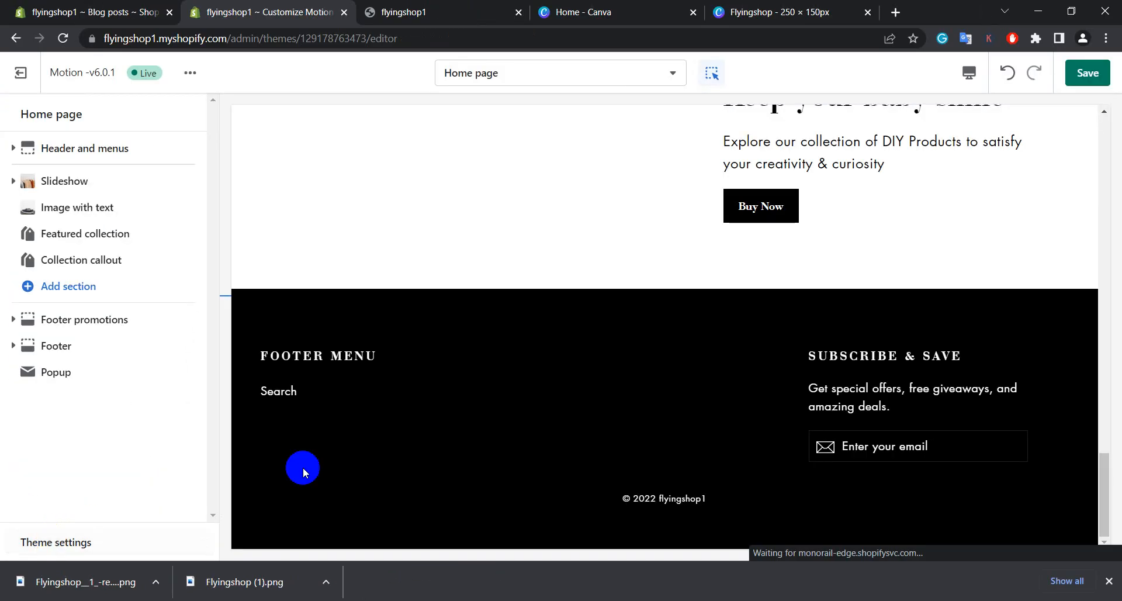
{"action": "left_click", "coordinate": [735, 211]}
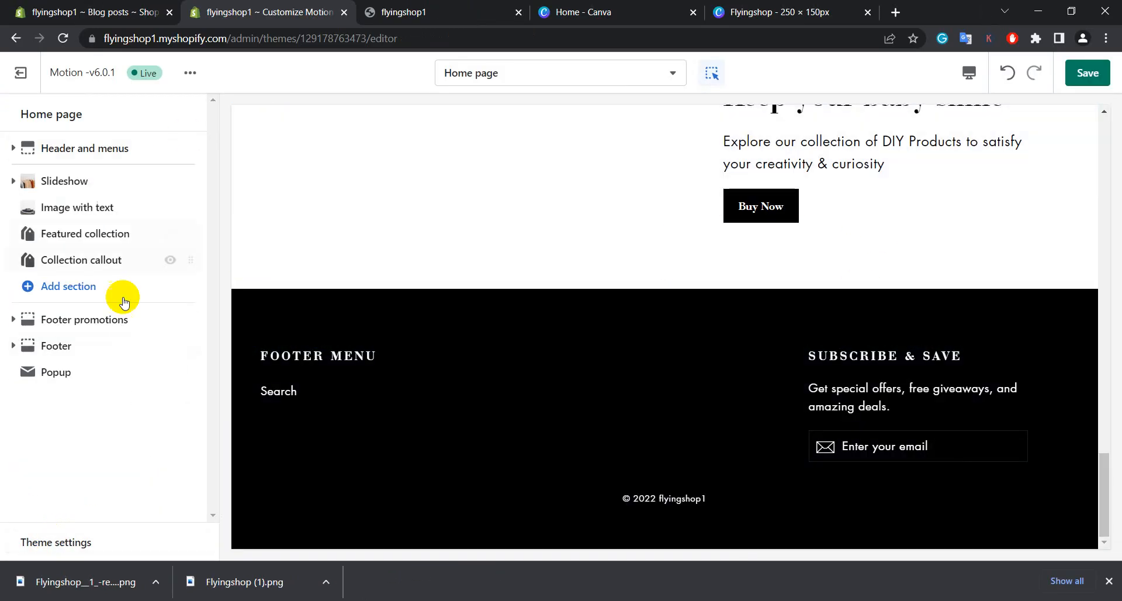
Close the two Canva browser tabs, keeping the store admin, theme editor and storefront tabs open
{"action": "scroll", "coordinate": [890, 159], "scroll_direction": "up", "scroll_amount": 3}
{"action": "scroll", "coordinate": [891, 159], "scroll_direction": "up", "scroll_amount": 5}
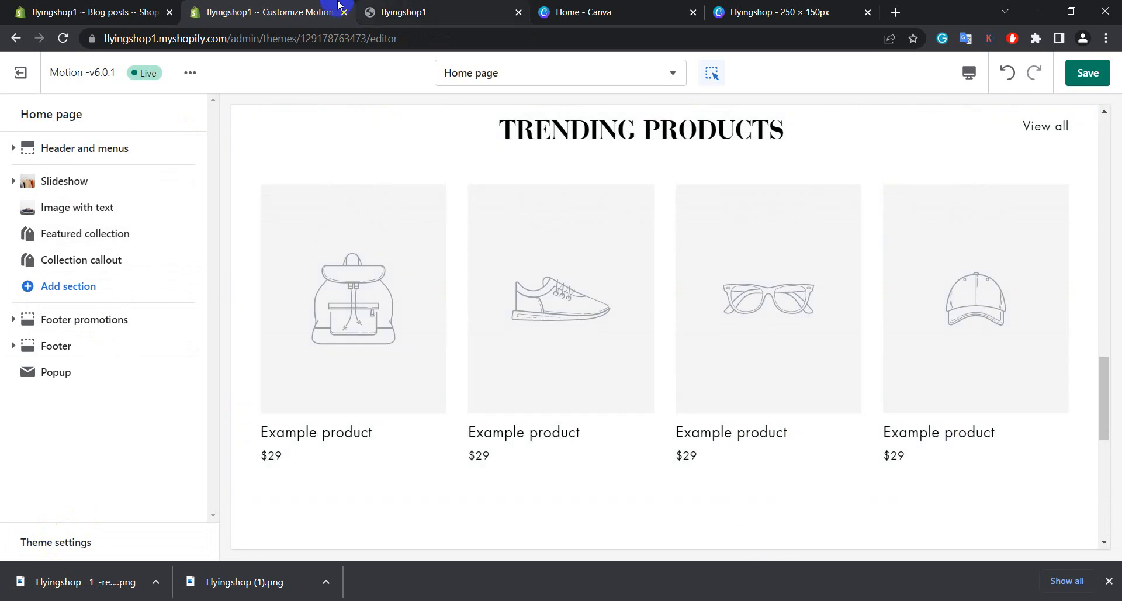
{"action": "right_click", "coordinate": [422, 12]}
{"action": "left_click", "coordinate": [489, 200]}
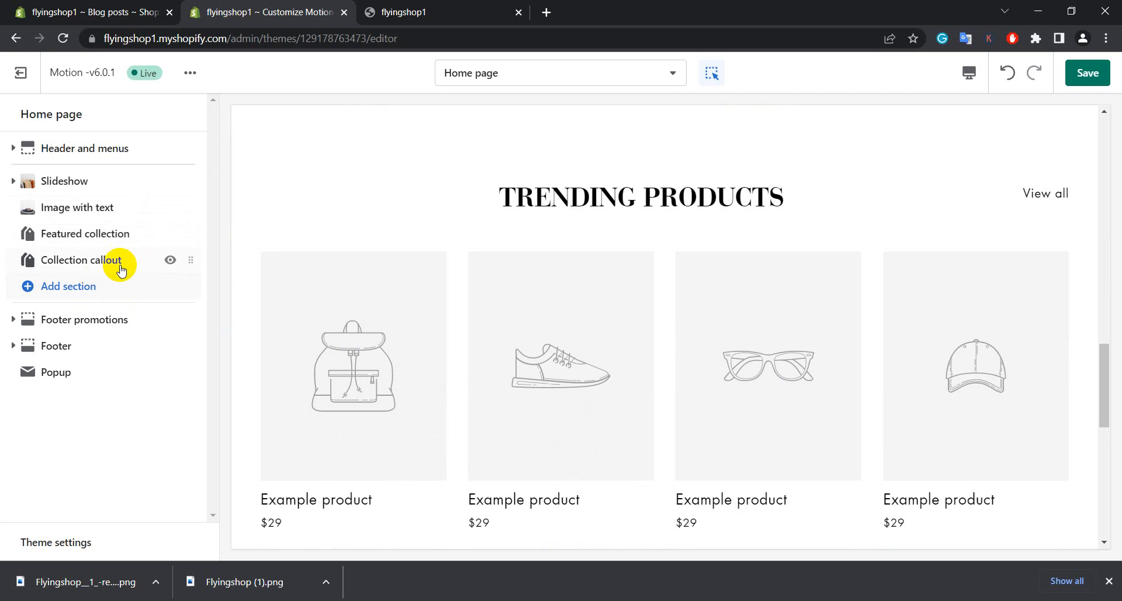
Add a Fading image hero section to the home page below the Collection callout and view it in the preview
{"action": "left_click", "coordinate": [131, 262]}
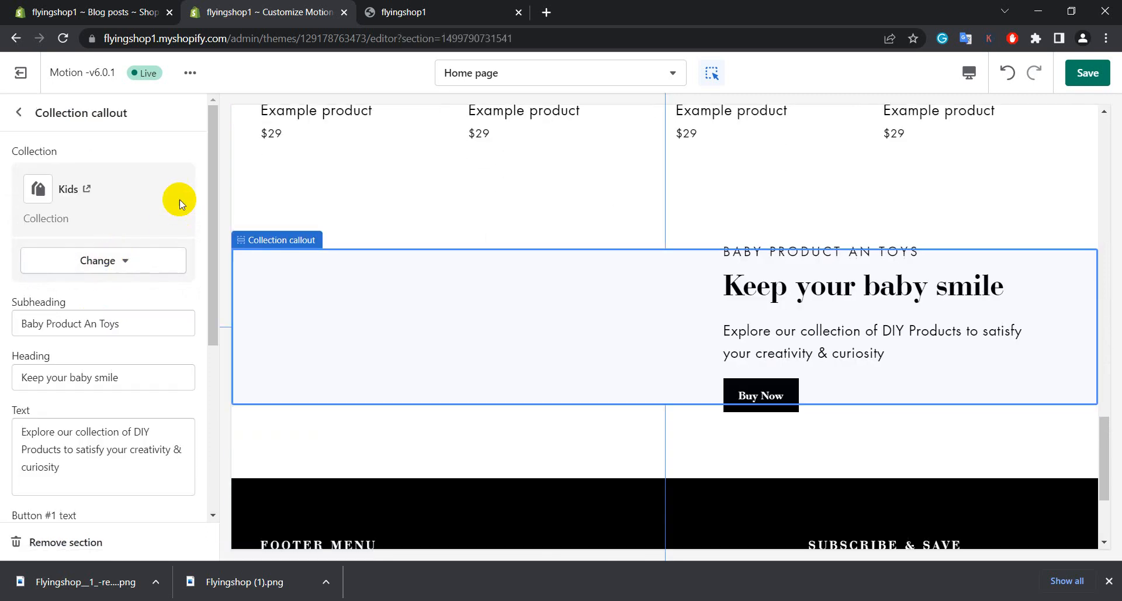
{"action": "left_click", "coordinate": [19, 124]}
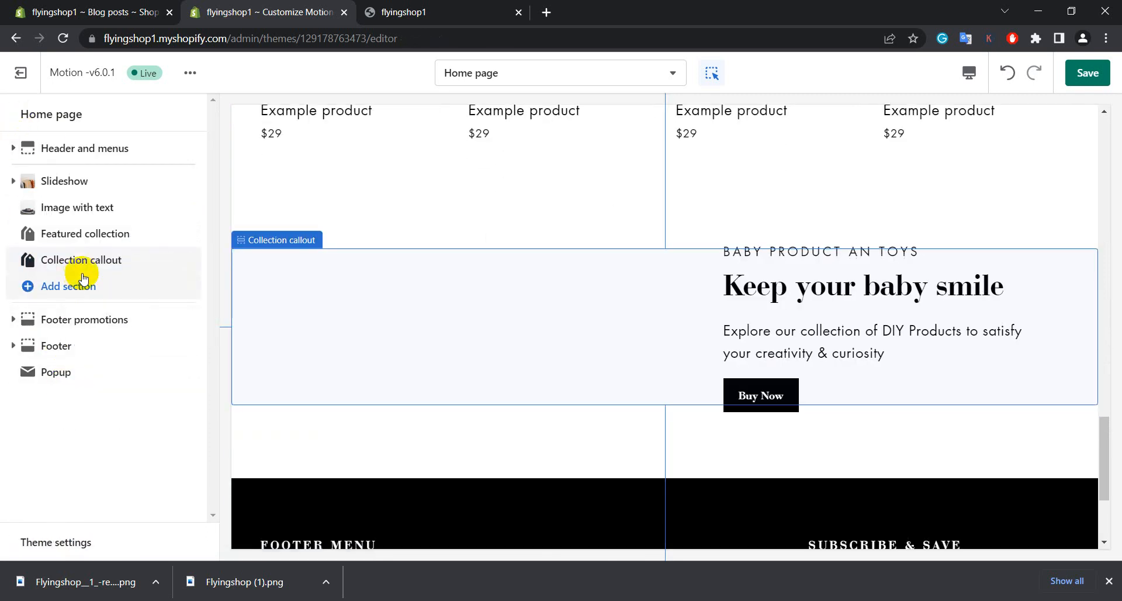
{"action": "left_click", "coordinate": [57, 288]}
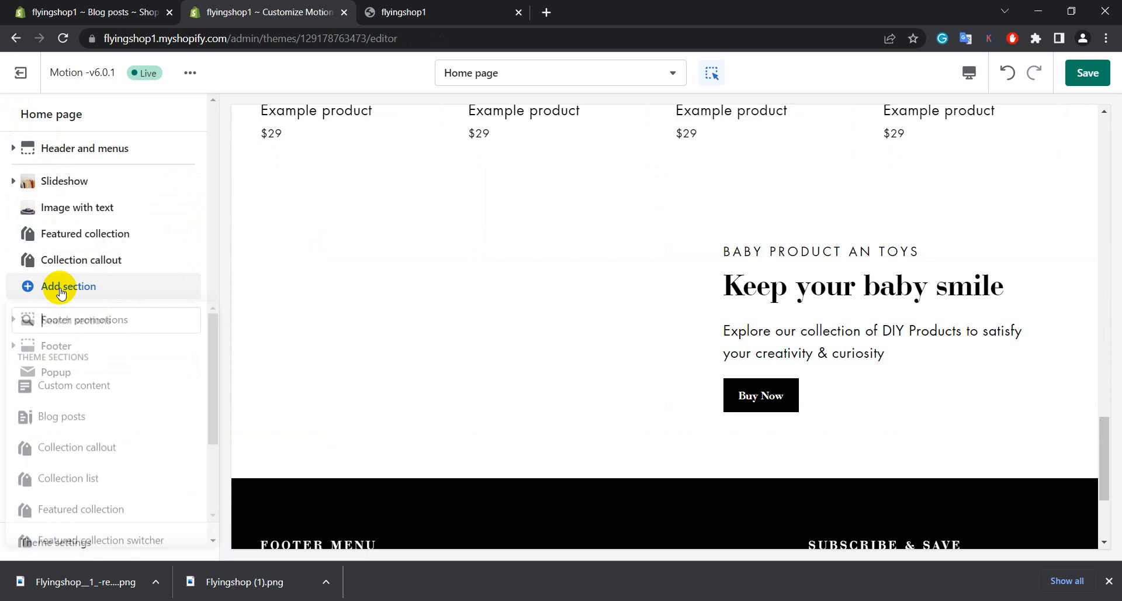
{"action": "scroll", "coordinate": [82, 438], "scroll_direction": "down", "scroll_amount": 3}
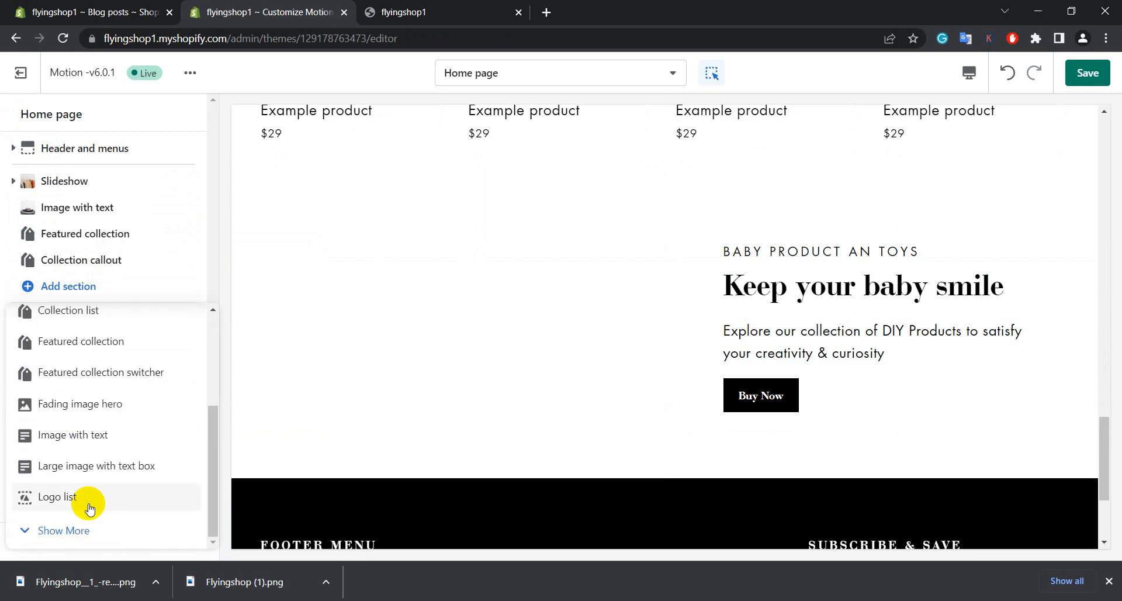
{"action": "scroll", "coordinate": [82, 497], "scroll_direction": "up", "scroll_amount": 2}
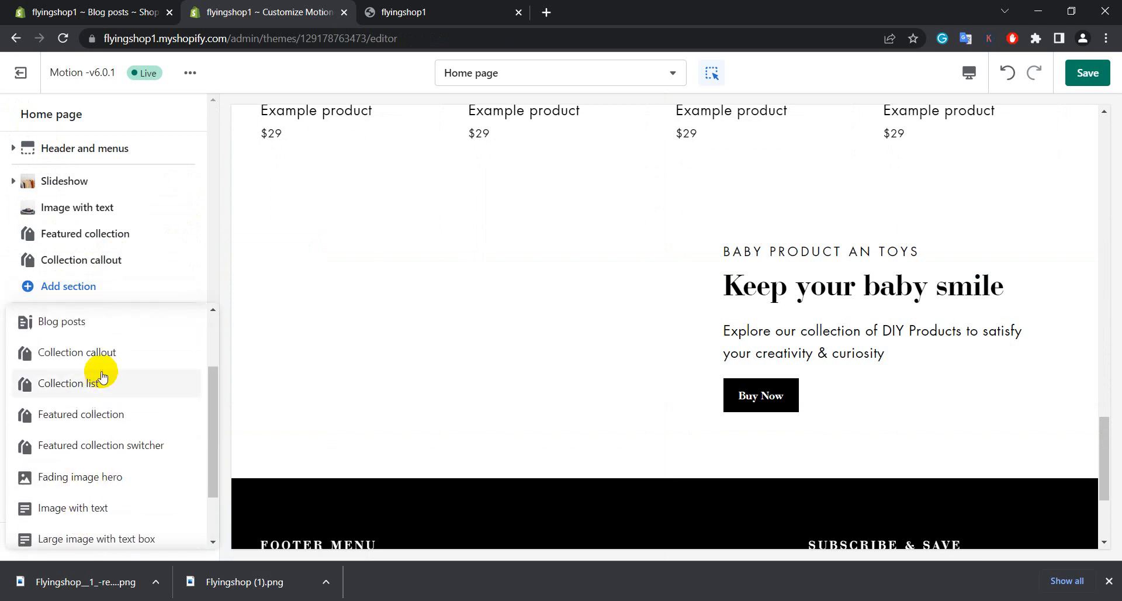
{"action": "scroll", "coordinate": [89, 451], "scroll_direction": "up", "scroll_amount": 3}
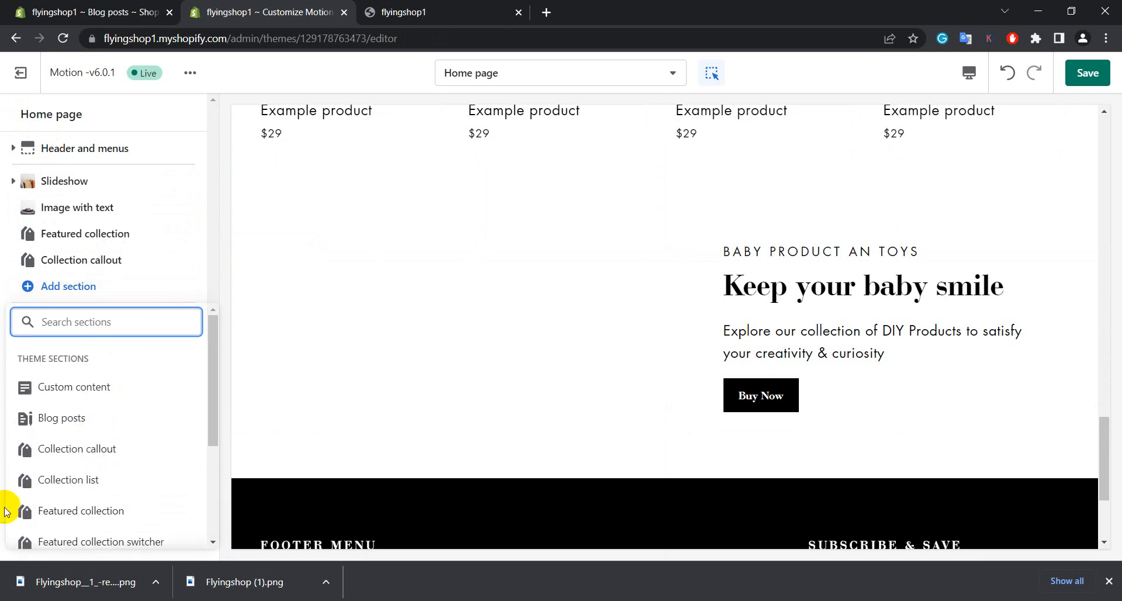
{"action": "scroll", "coordinate": [88, 491], "scroll_direction": "down", "scroll_amount": 3}
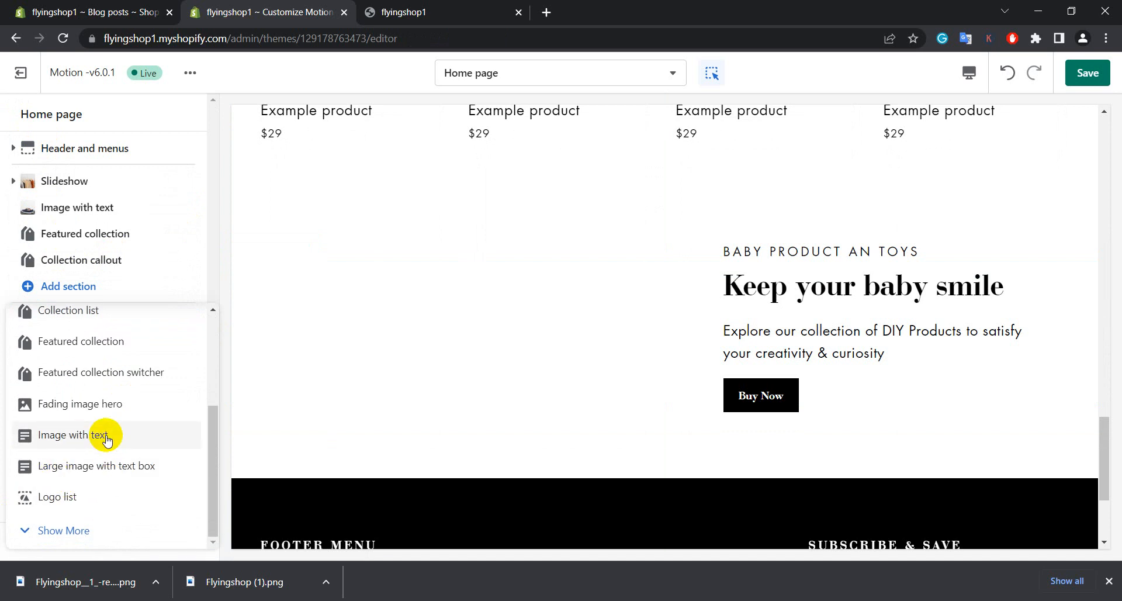
{"action": "left_click", "coordinate": [98, 403]}
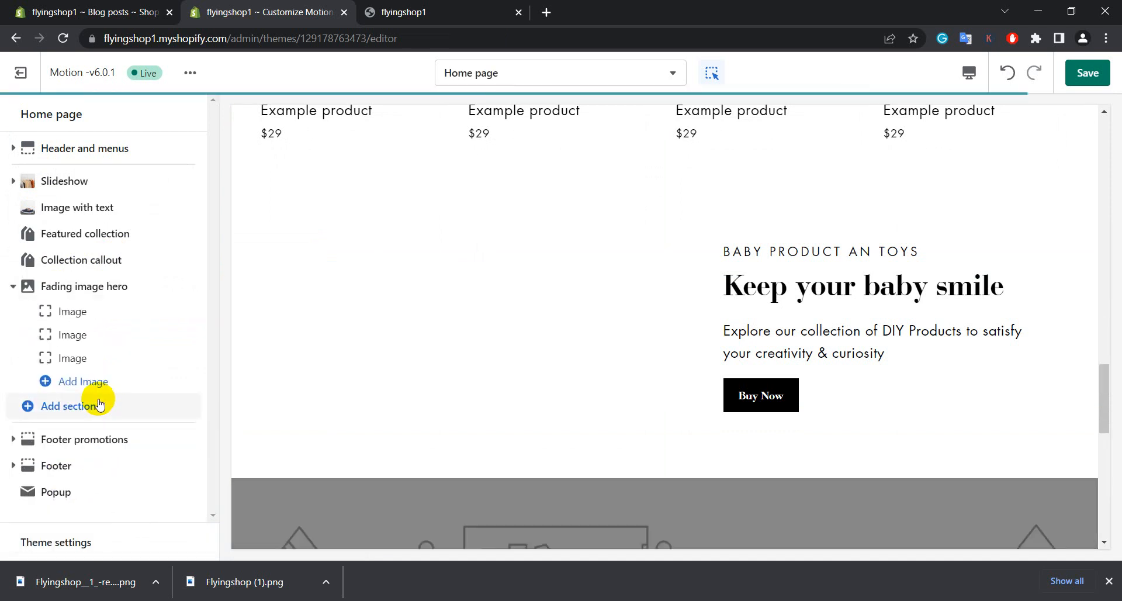
{"action": "scroll", "coordinate": [493, 338], "scroll_direction": "down", "scroll_amount": 8}
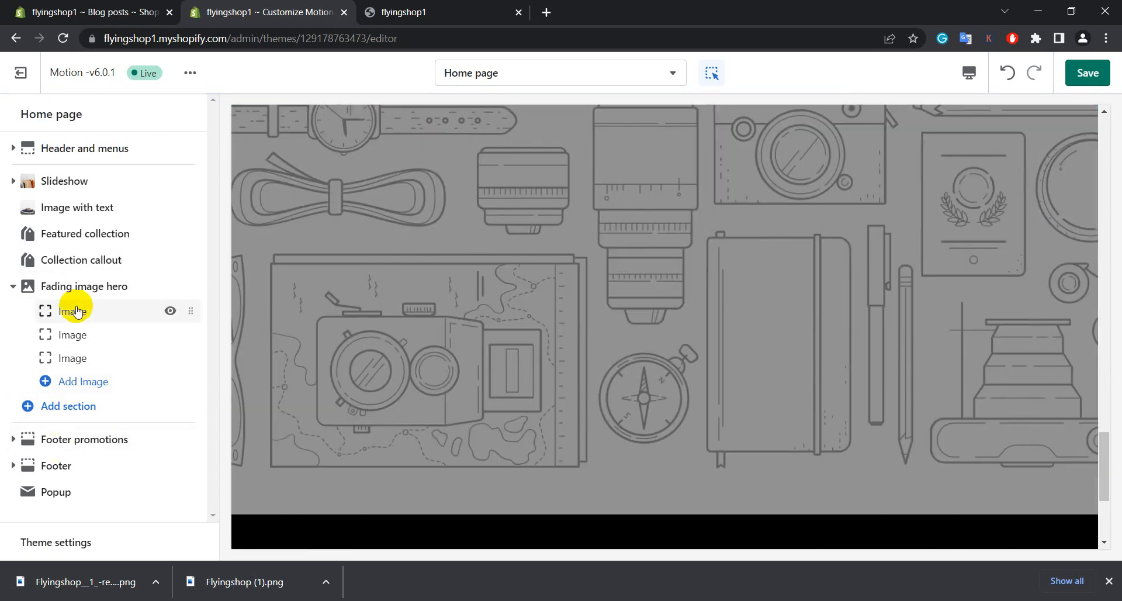
Open the free image picker for the Fading image hero's first image block and browse its categories
{"action": "left_click", "coordinate": [76, 310]}
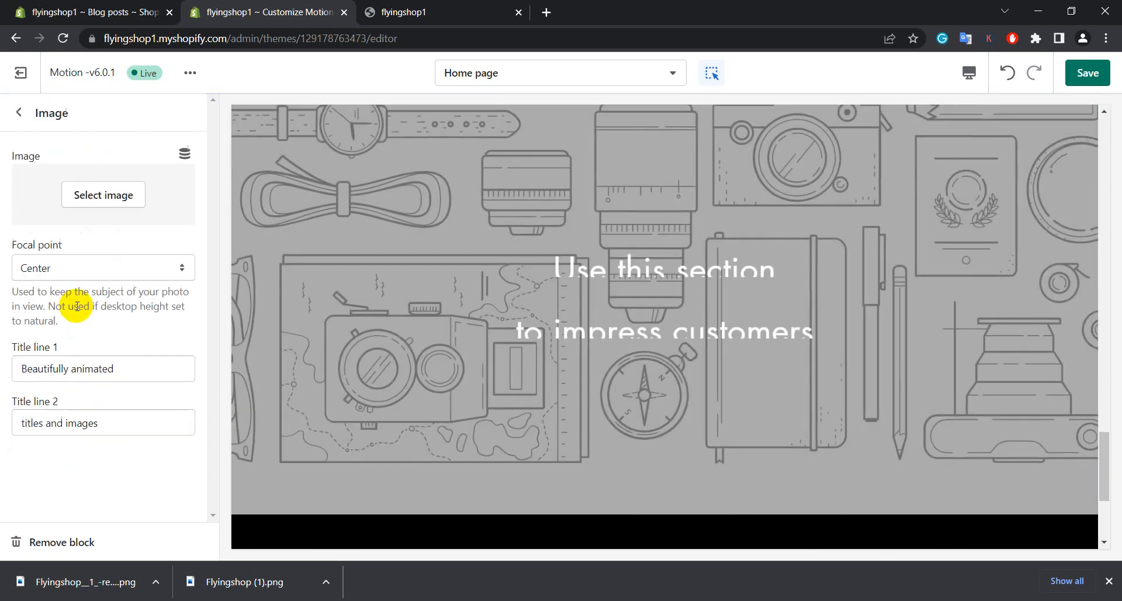
{"action": "left_click", "coordinate": [90, 198]}
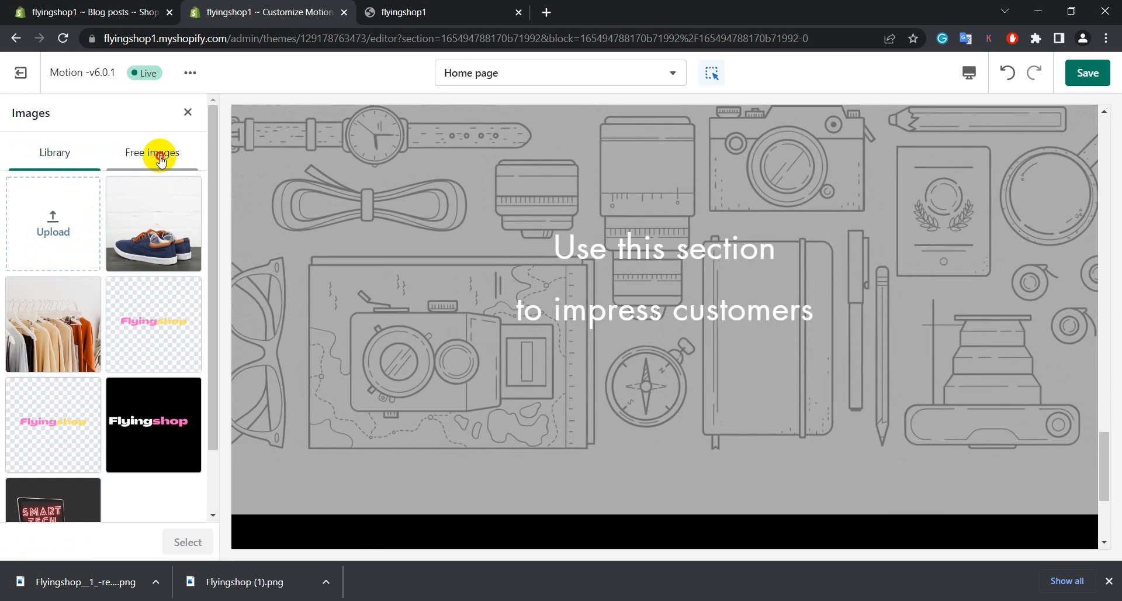
{"action": "left_click", "coordinate": [157, 154]}
{"action": "scroll", "coordinate": [99, 422], "scroll_direction": "down", "scroll_amount": 8}
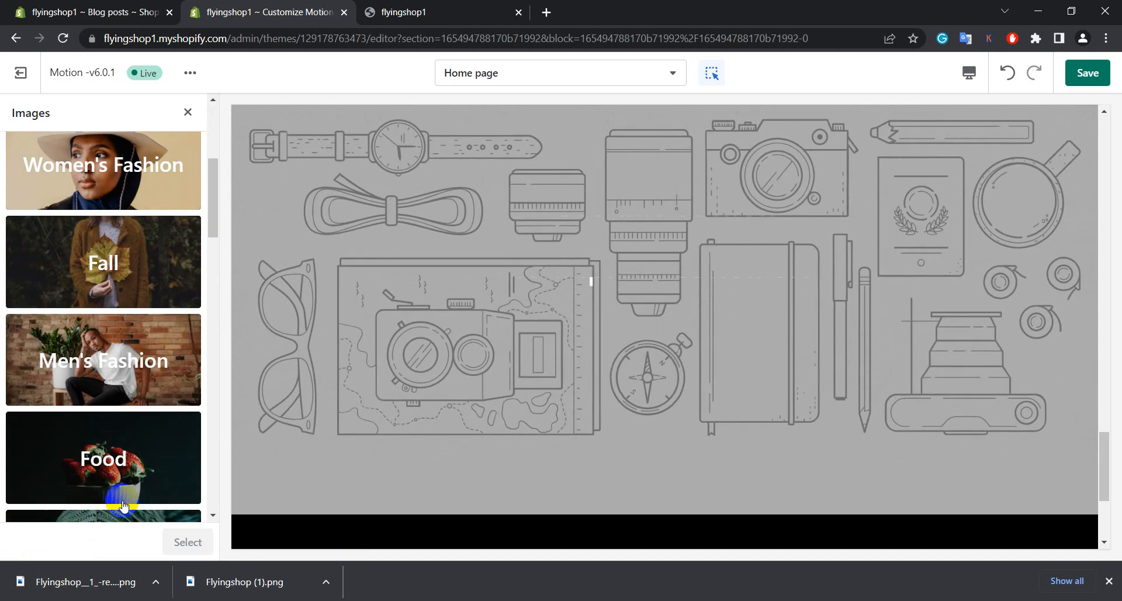
{"action": "scroll", "coordinate": [98, 409], "scroll_direction": "down", "scroll_amount": 4}
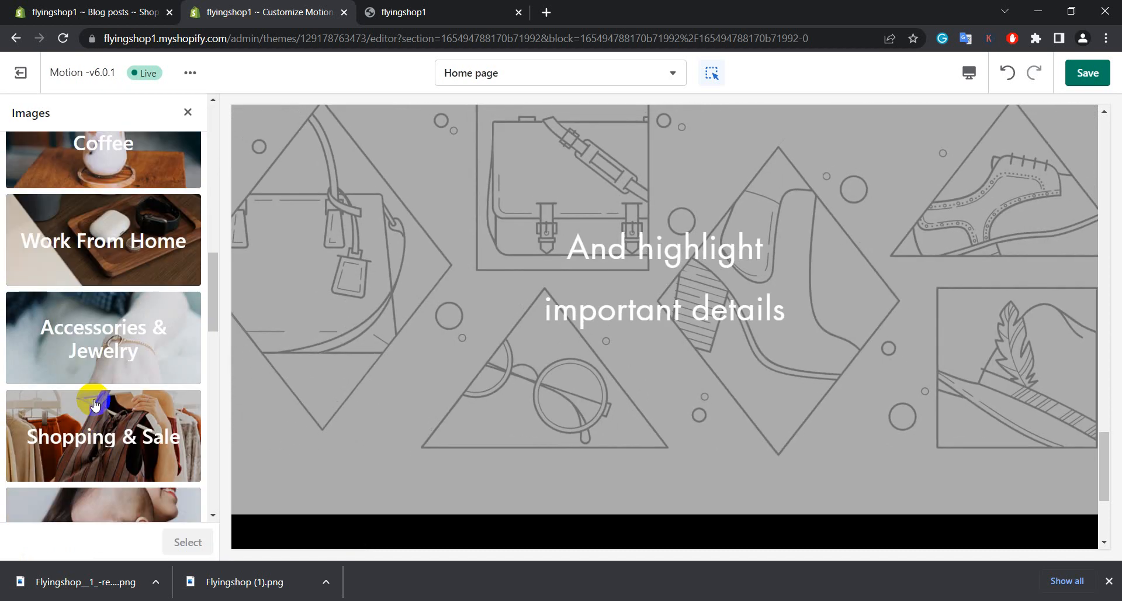
{"action": "scroll", "coordinate": [101, 292], "scroll_direction": "up", "scroll_amount": 12}
Search the free images for "baby product" and look through the results
{"action": "left_click", "coordinate": [104, 195]}
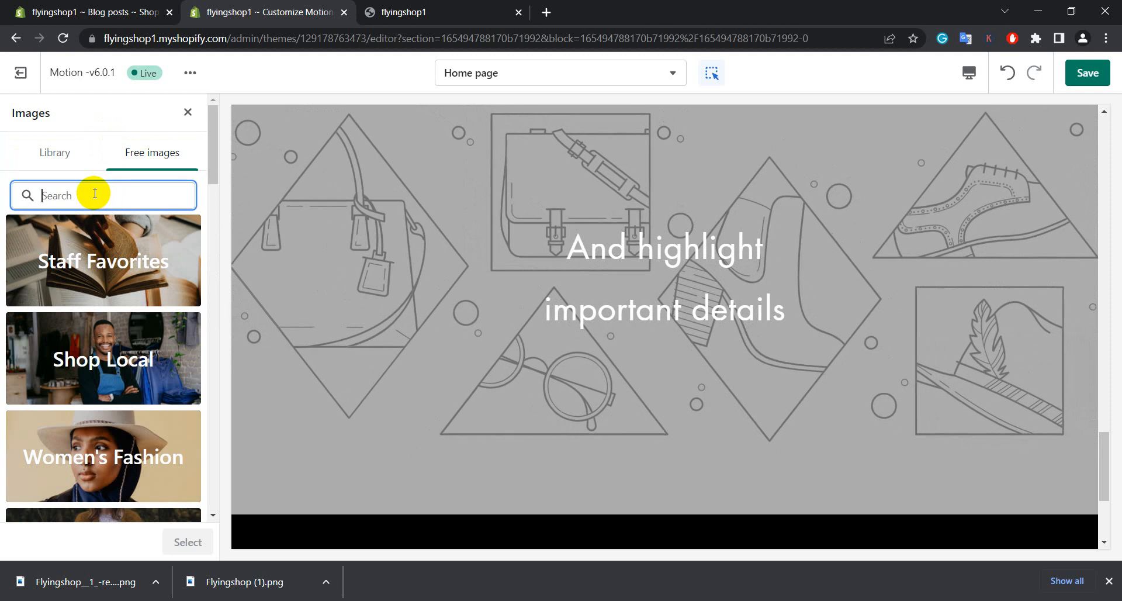
{"action": "type", "text": "baby"}
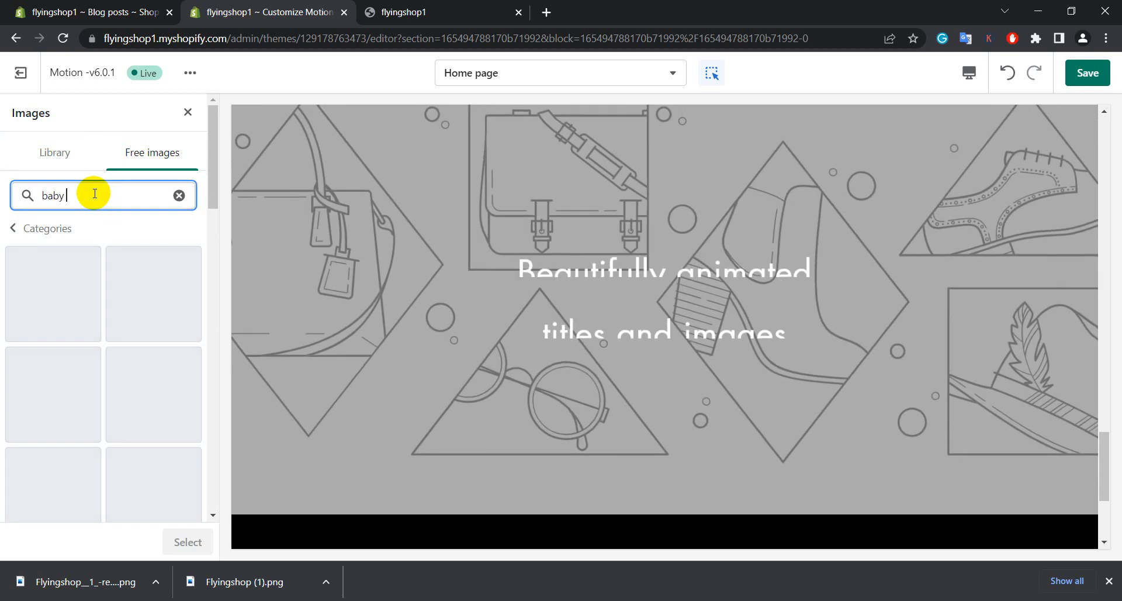
{"action": "type", "text": " product"}
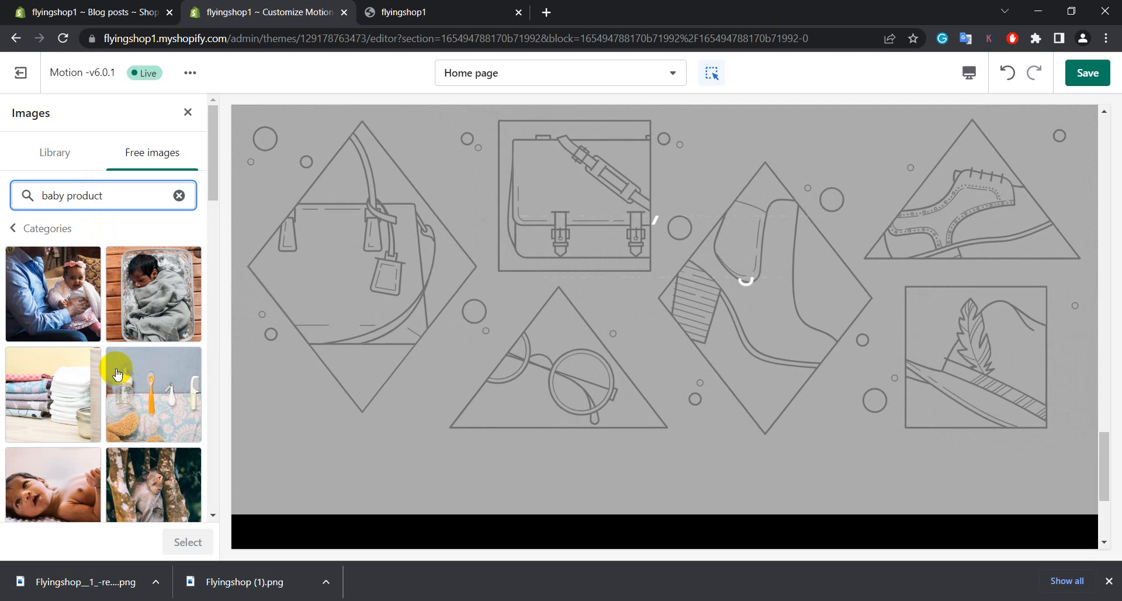
{"action": "scroll", "coordinate": [117, 405], "scroll_direction": "down", "scroll_amount": 10}
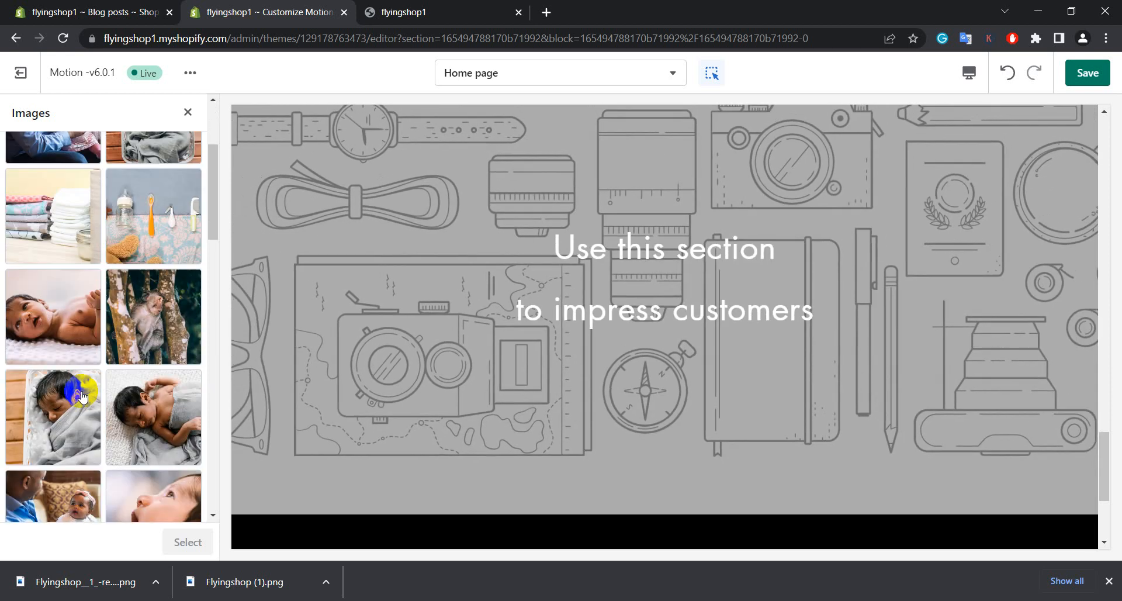
{"action": "scroll", "coordinate": [44, 397], "scroll_direction": "up", "scroll_amount": 5}
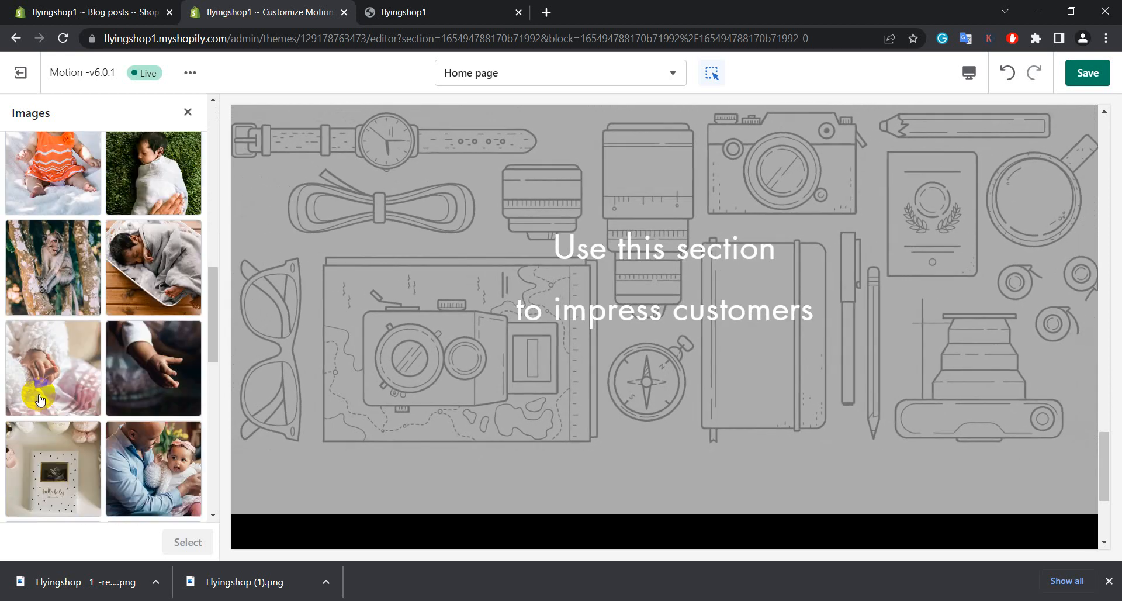
{"action": "scroll", "coordinate": [93, 175], "scroll_direction": "up", "scroll_amount": 3}
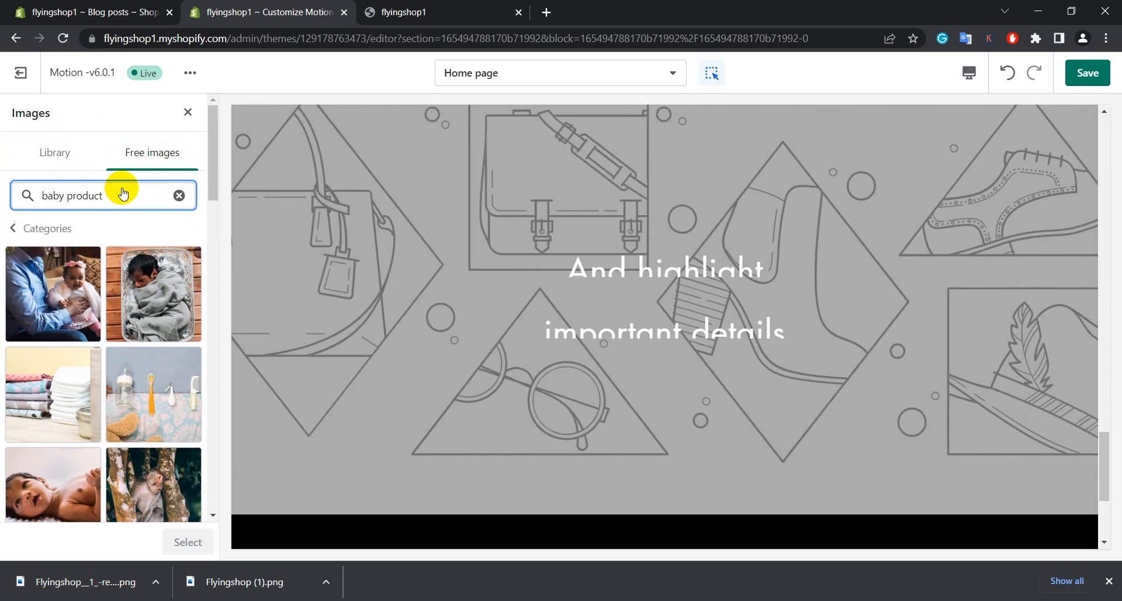
Search the free images for "Men fashion" and use the photo of the man in the patterned blue shirt and cap for the first image block
{"action": "type", "text": "M"}
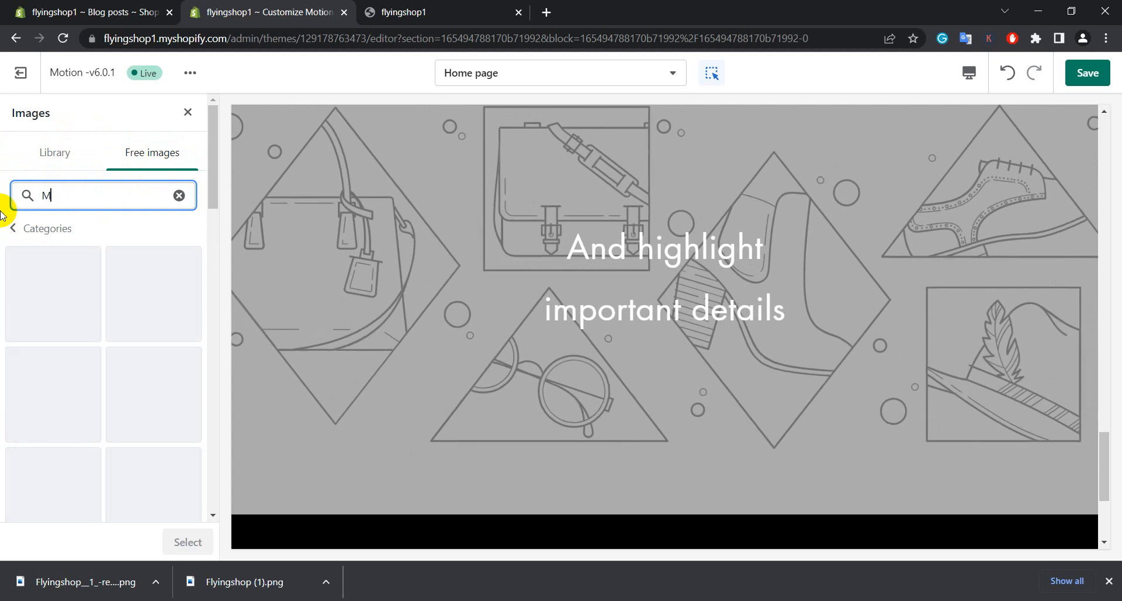
{"action": "type", "text": "en fash"}
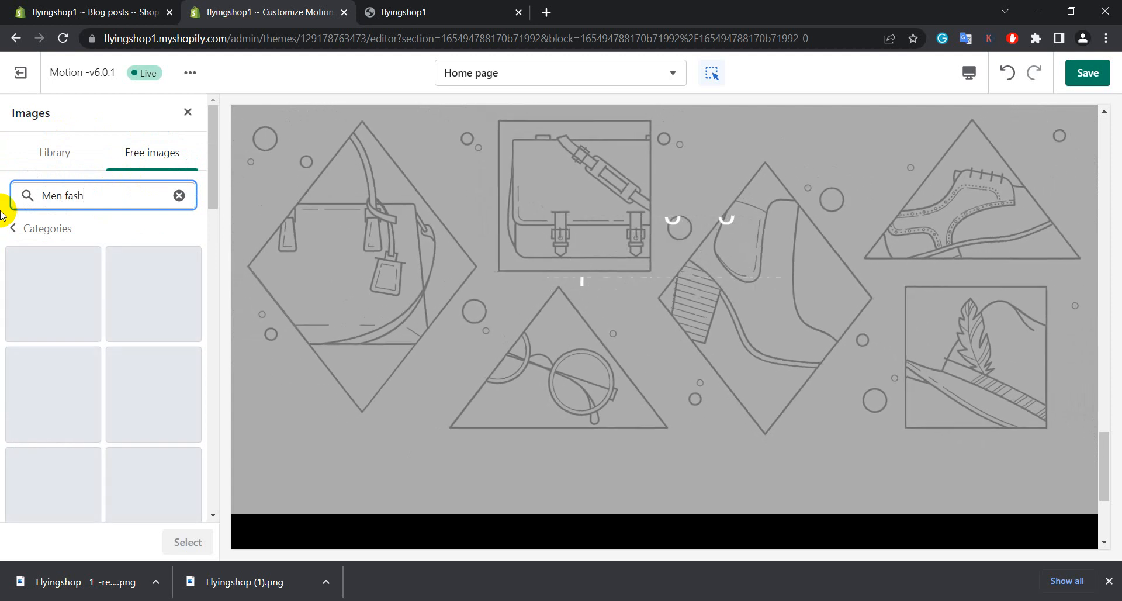
{"action": "type", "text": "ion"}
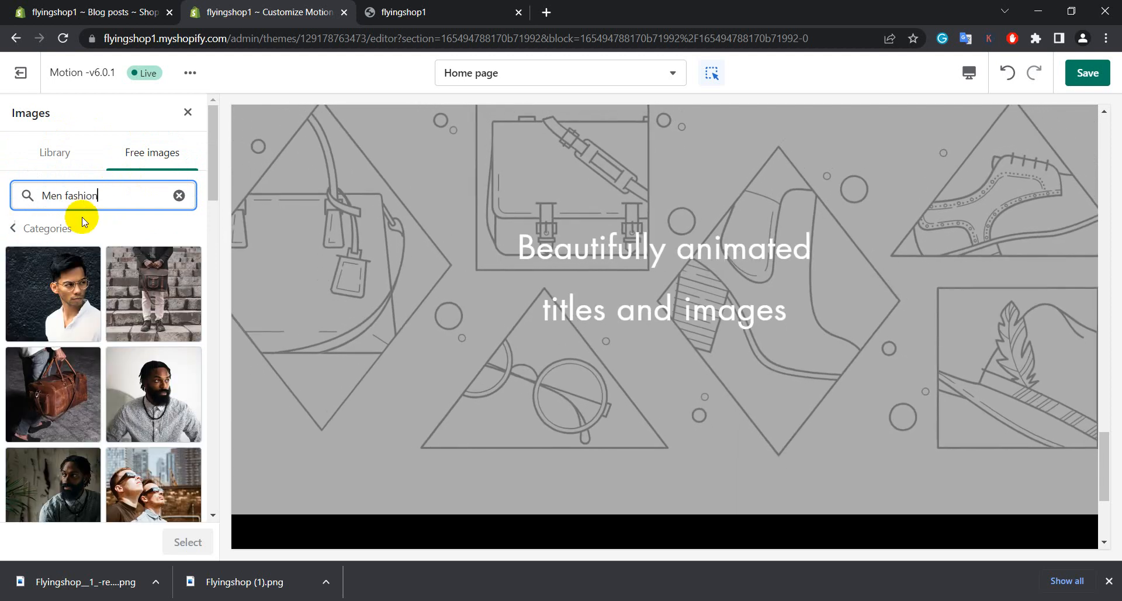
{"action": "scroll", "coordinate": [114, 334], "scroll_direction": "down", "scroll_amount": 2}
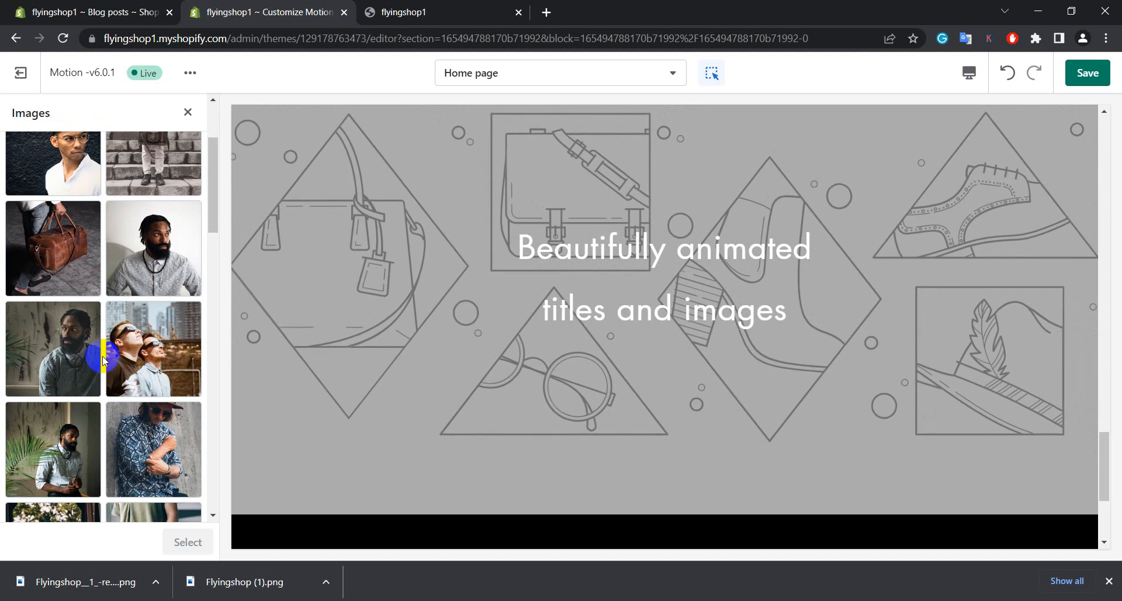
{"action": "scroll", "coordinate": [55, 399], "scroll_direction": "down", "scroll_amount": 1}
{"action": "left_click", "coordinate": [160, 391]}
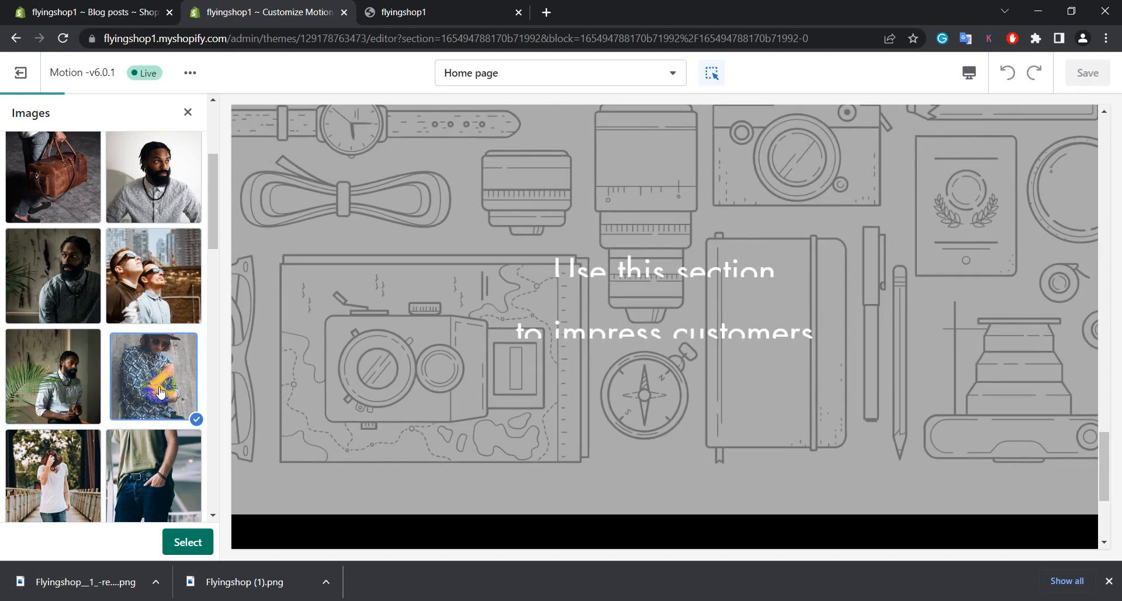
{"action": "left_click", "coordinate": [202, 541]}
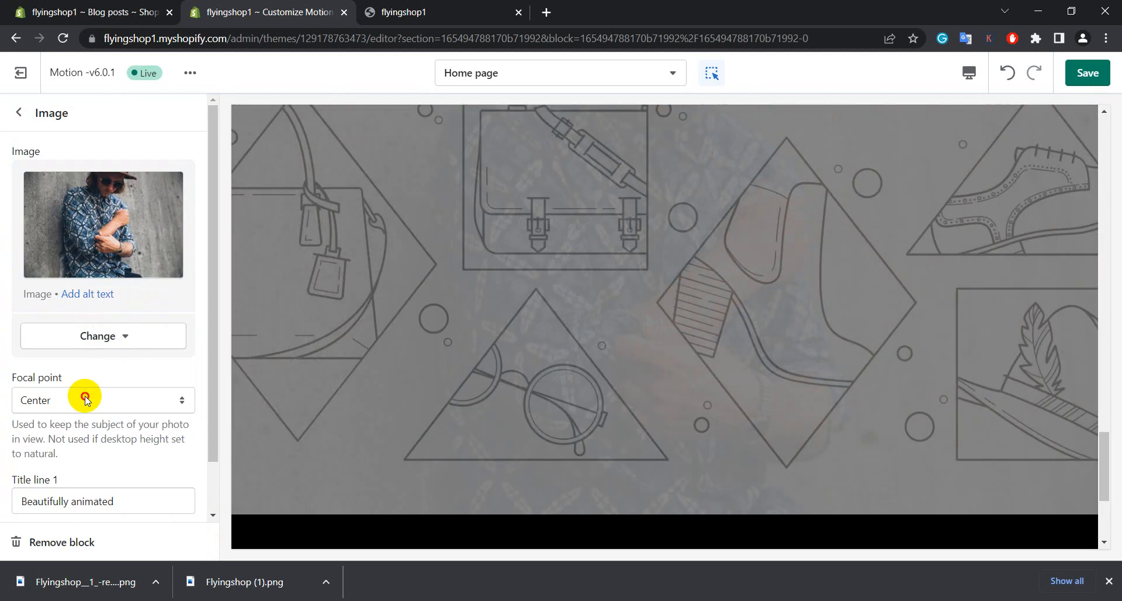
Set the first image block's focal point to Top left and review its title lines
{"action": "left_click", "coordinate": [70, 402]}
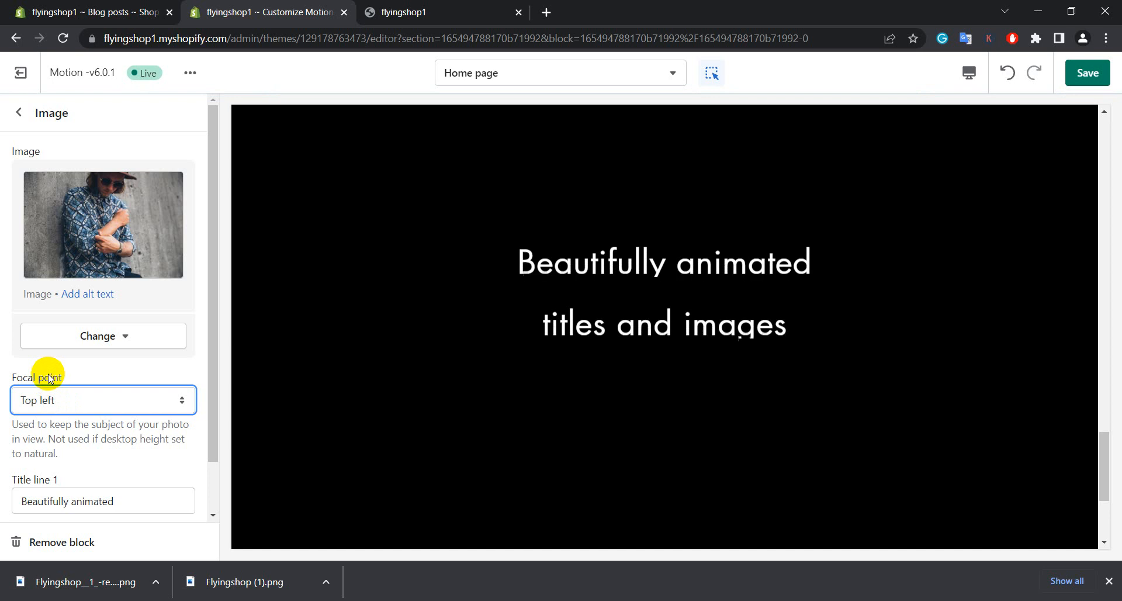
{"action": "scroll", "coordinate": [143, 295], "scroll_direction": "down", "scroll_amount": 1}
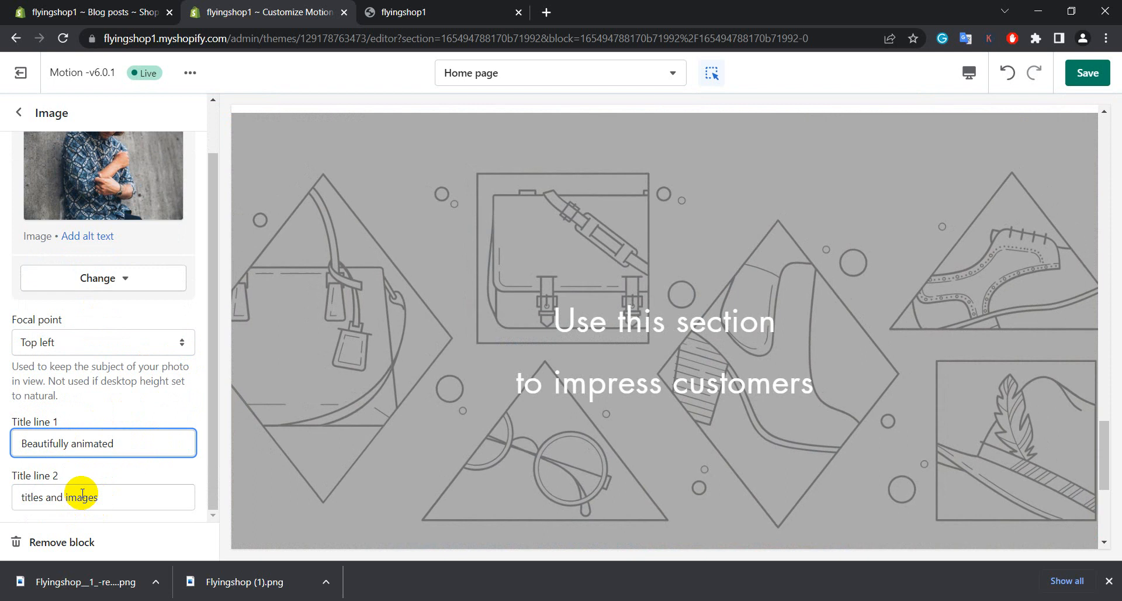
{"action": "scroll", "coordinate": [97, 359], "scroll_direction": "up", "scroll_amount": 1}
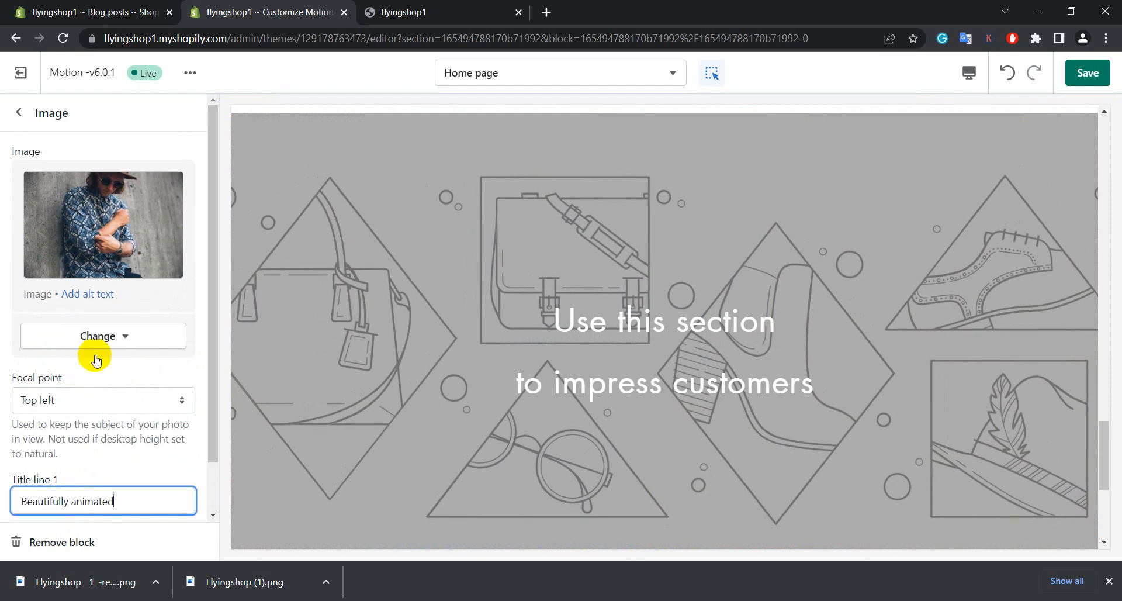
Set the second Fading image hero block's image to the free photo of the woman in an apron beside wooden shelves
{"action": "left_click", "coordinate": [20, 111]}
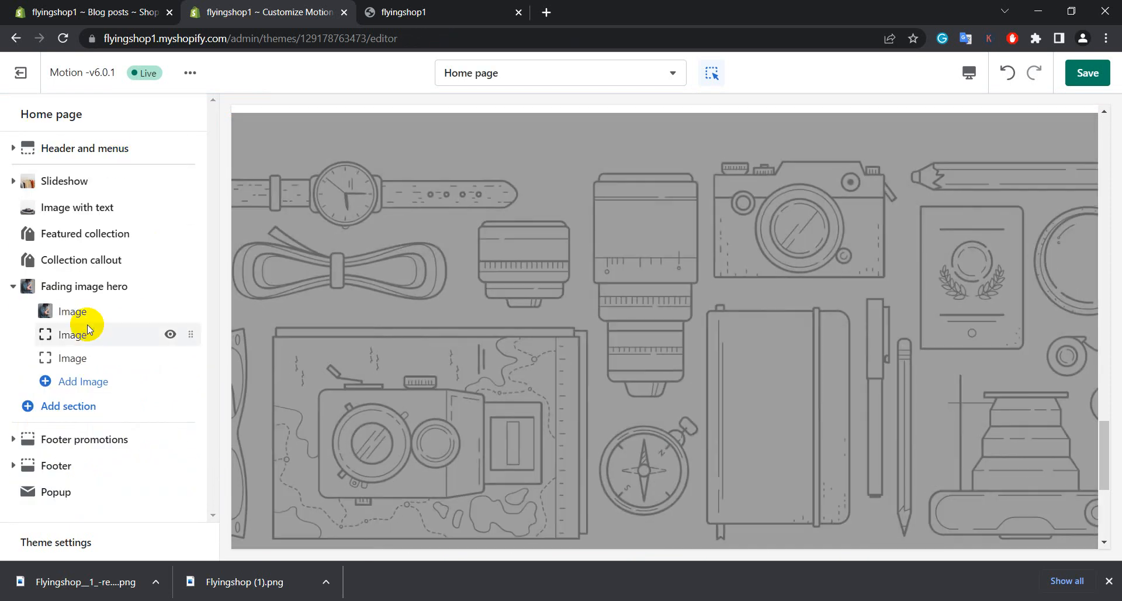
{"action": "left_click", "coordinate": [82, 332]}
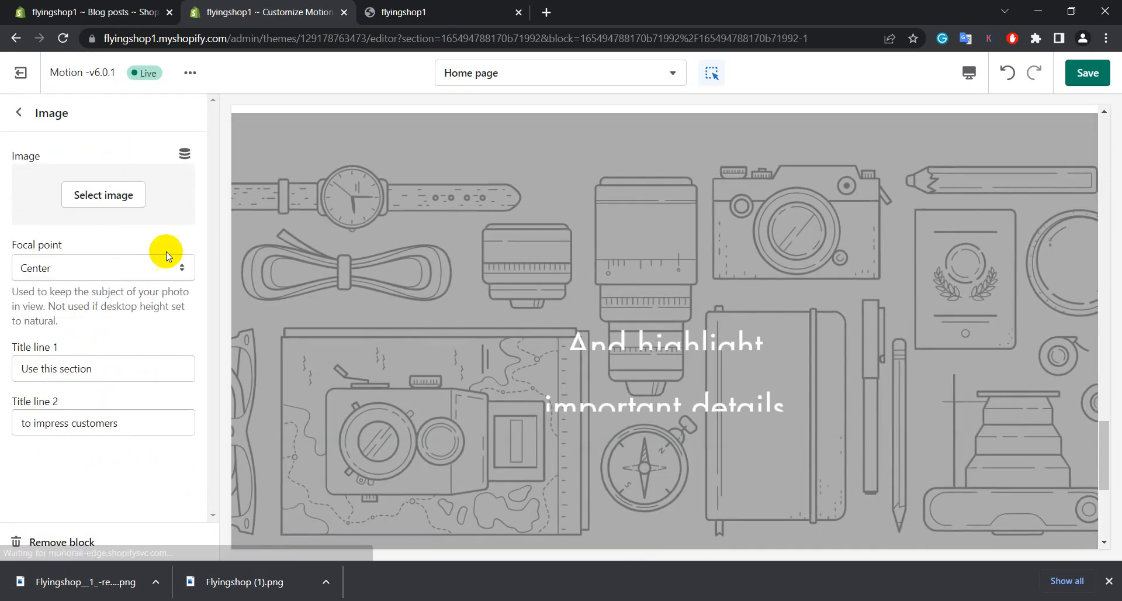
{"action": "left_click", "coordinate": [119, 197]}
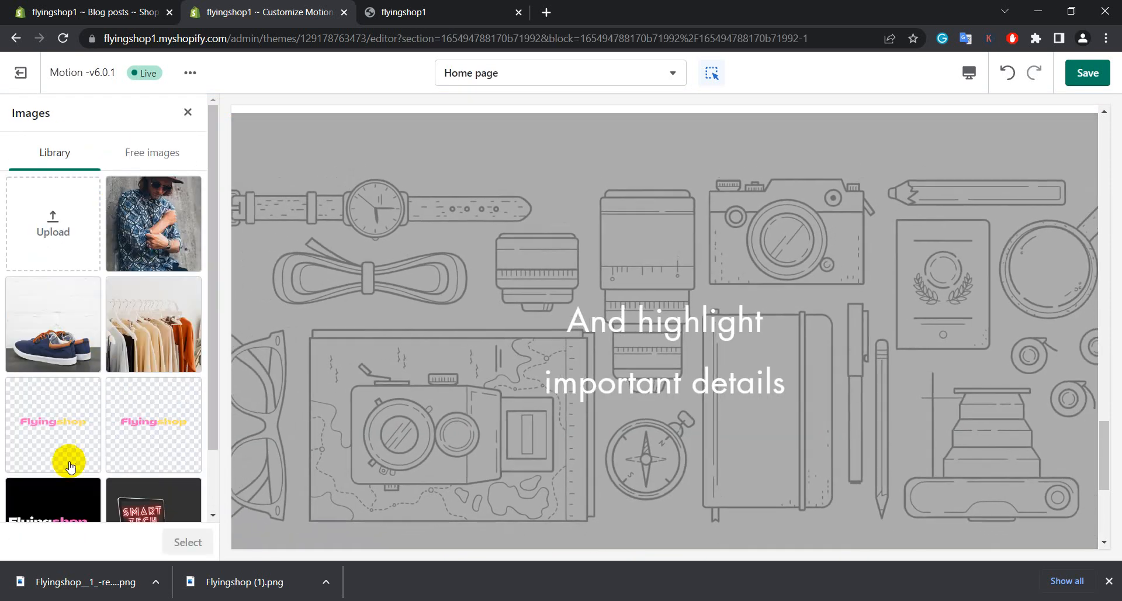
{"action": "left_click", "coordinate": [145, 151]}
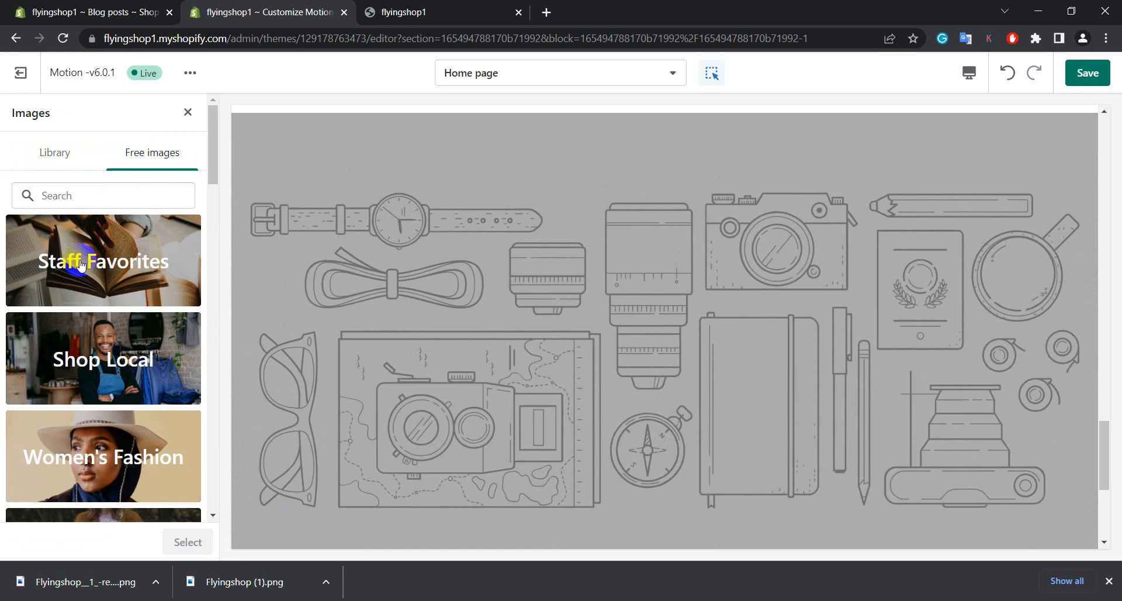
{"action": "scroll", "coordinate": [90, 175], "scroll_direction": "down", "scroll_amount": 4}
{"action": "left_click", "coordinate": [90, 152]}
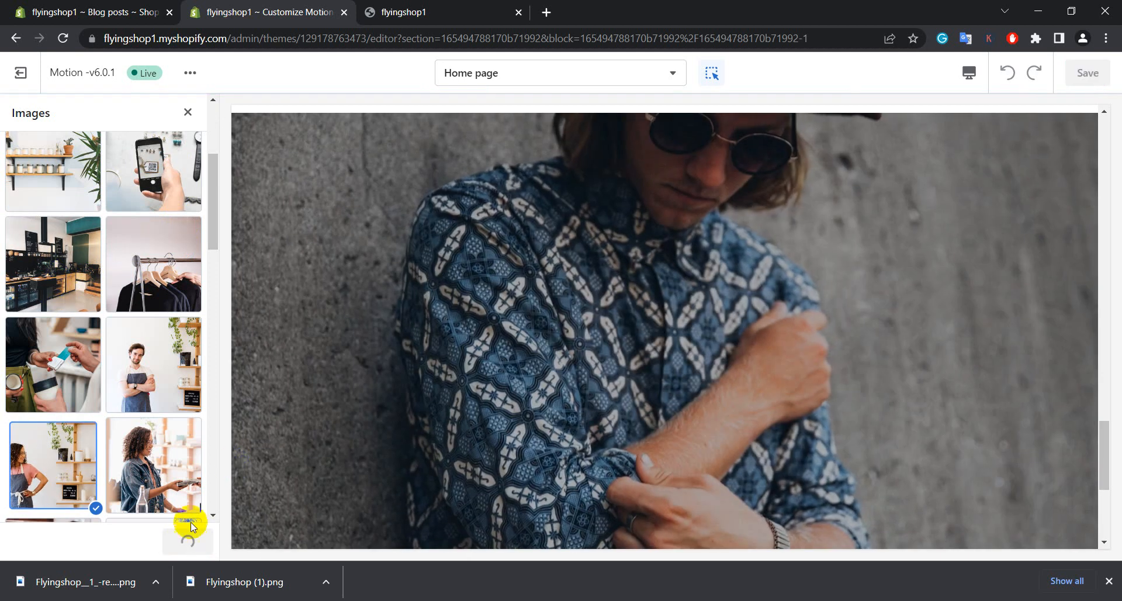
{"action": "left_click", "coordinate": [187, 539]}
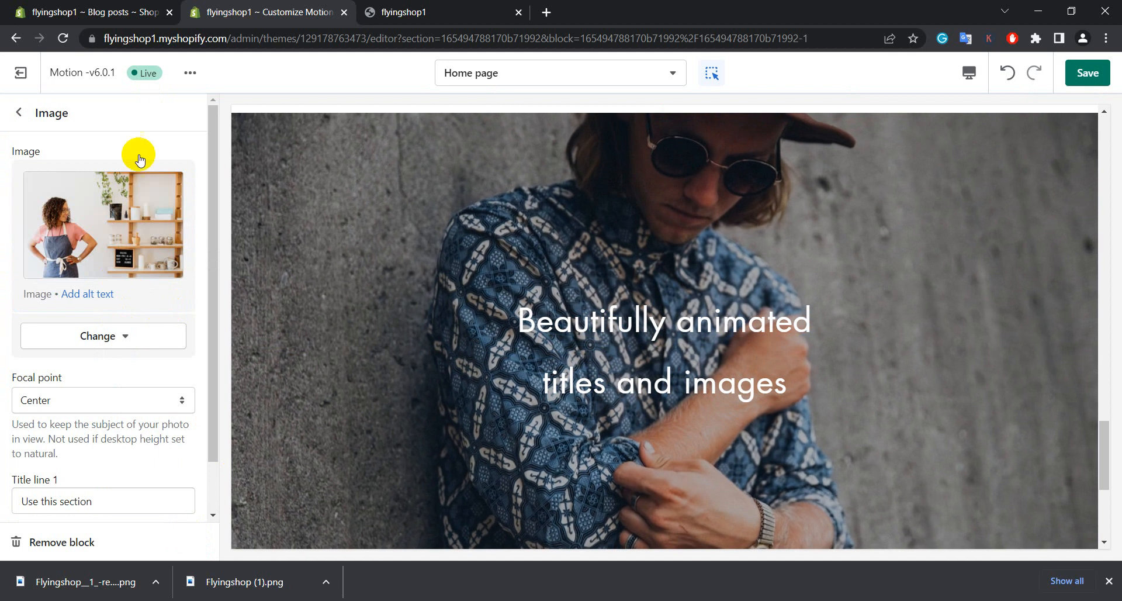
Check the Fading image hero in the preview and save the home page changes
{"action": "scroll", "coordinate": [443, 320], "scroll_direction": "down", "scroll_amount": 5}
{"action": "scroll", "coordinate": [339, 342], "scroll_direction": "up", "scroll_amount": 5}
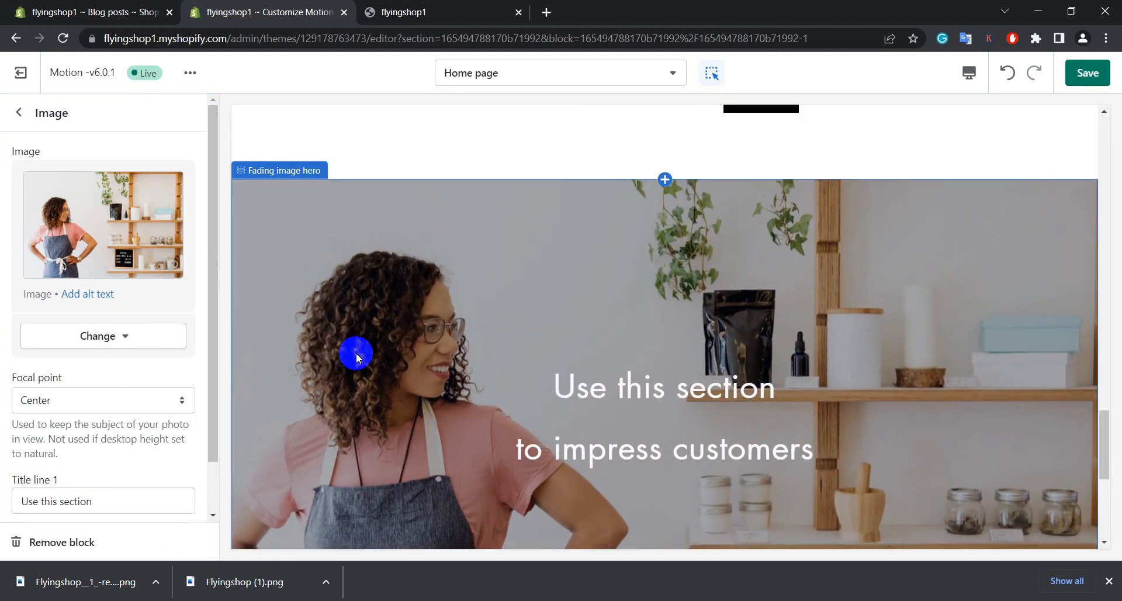
{"action": "left_click", "coordinate": [1080, 75]}
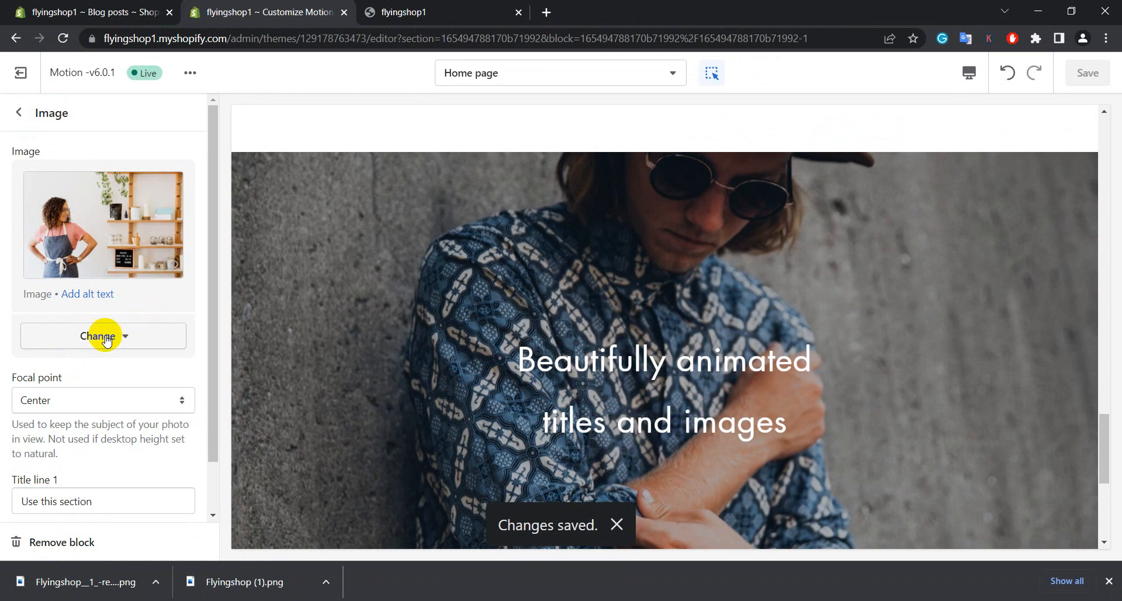
{"action": "left_click", "coordinate": [19, 112]}
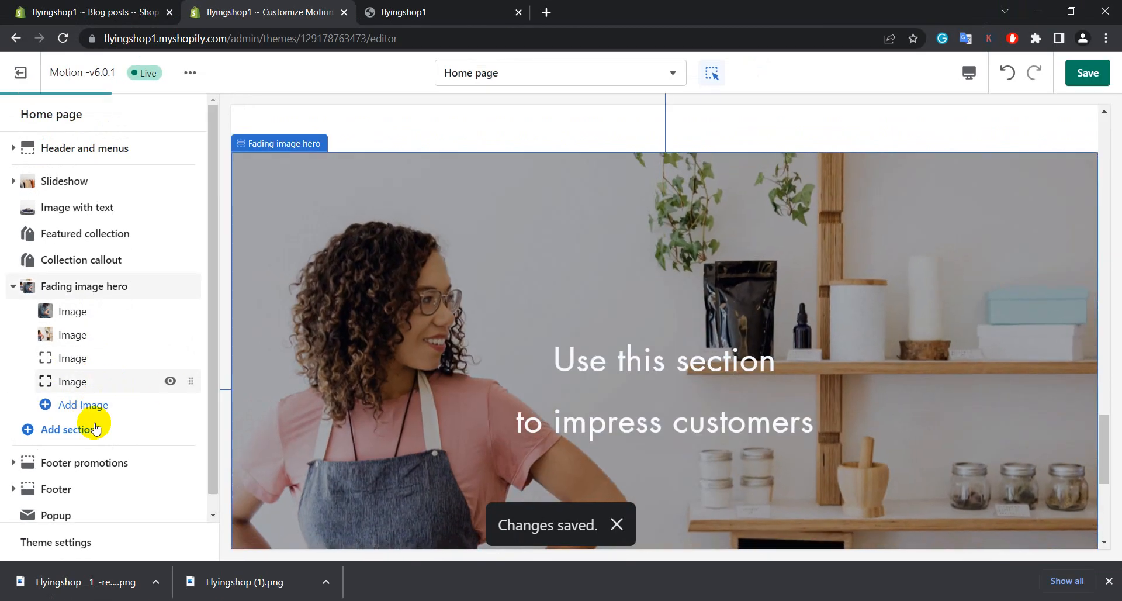
{"action": "left_click", "coordinate": [95, 377]}
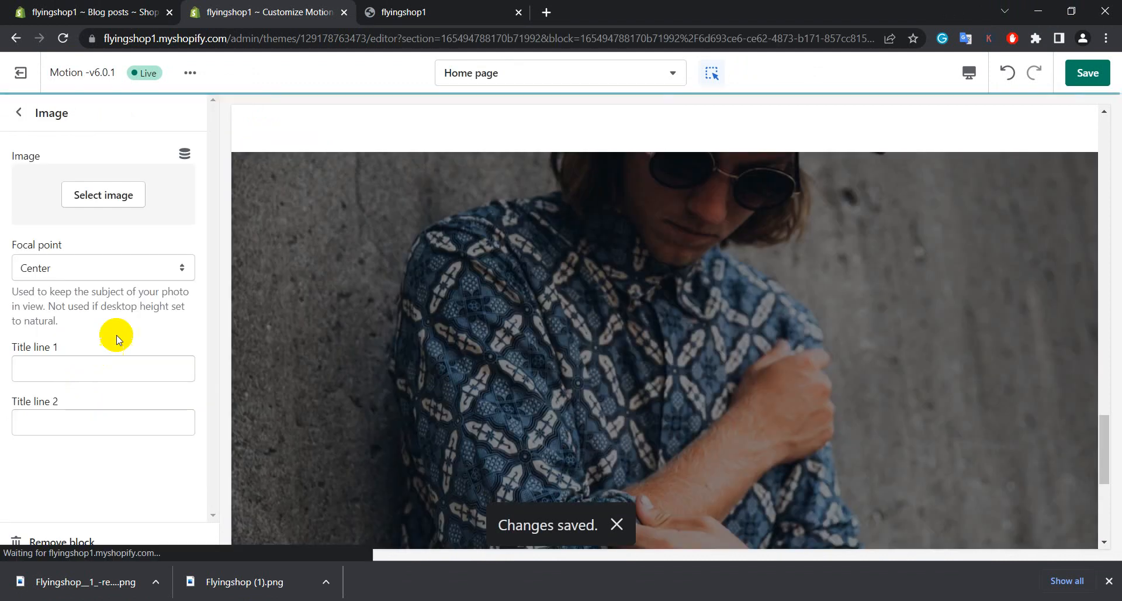
{"action": "left_click", "coordinate": [22, 538]}
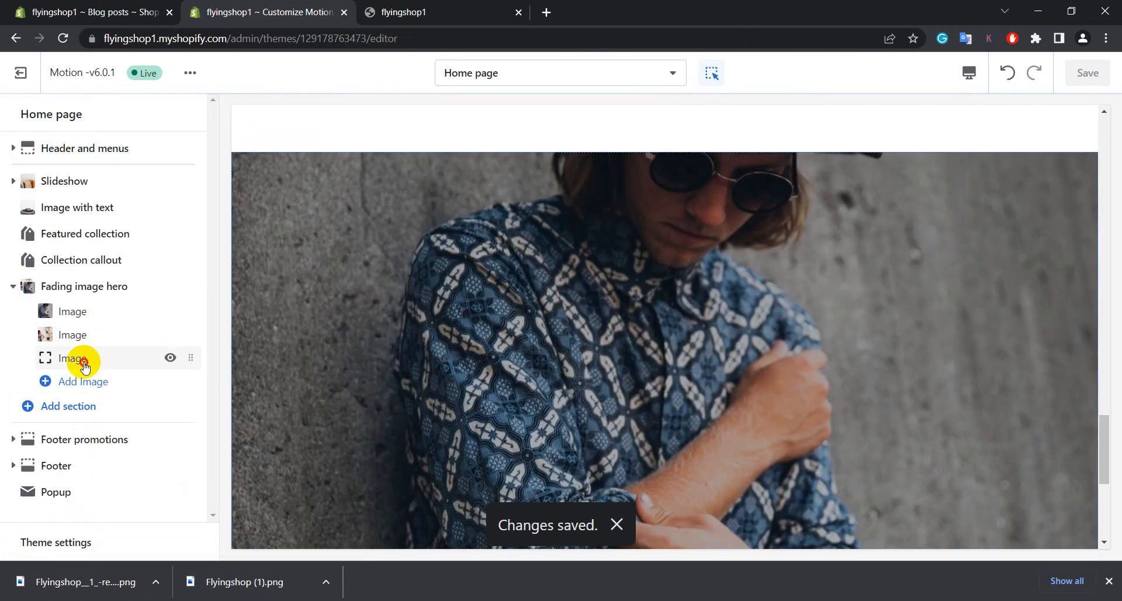
Open the free image picker for the Fading image hero's third image block and browse its categories
{"action": "left_click", "coordinate": [80, 358]}
{"action": "left_click", "coordinate": [90, 195]}
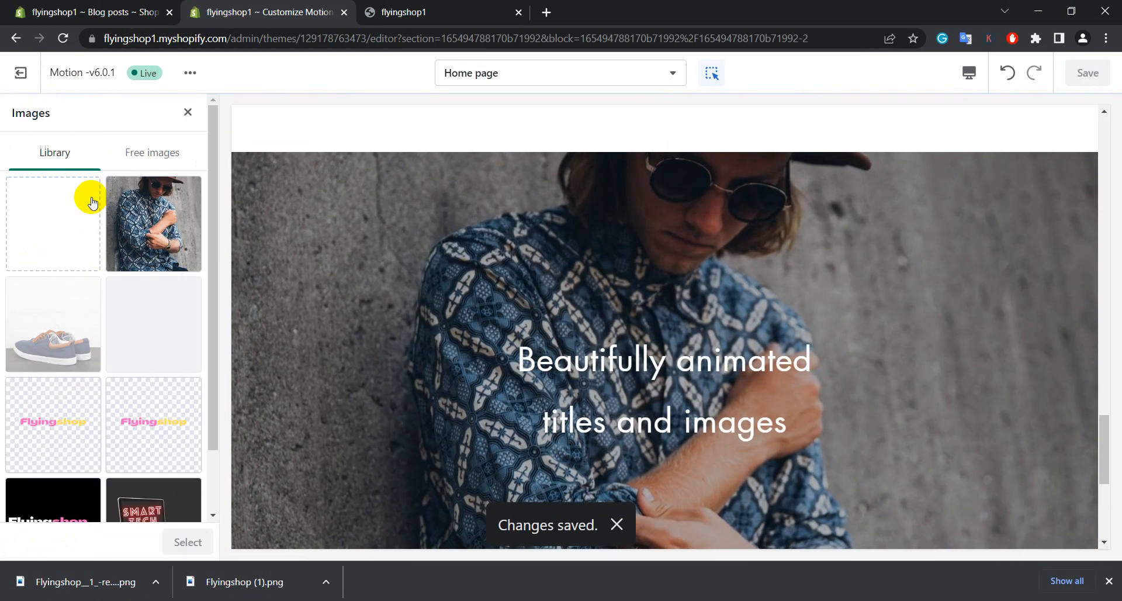
{"action": "left_click", "coordinate": [140, 157]}
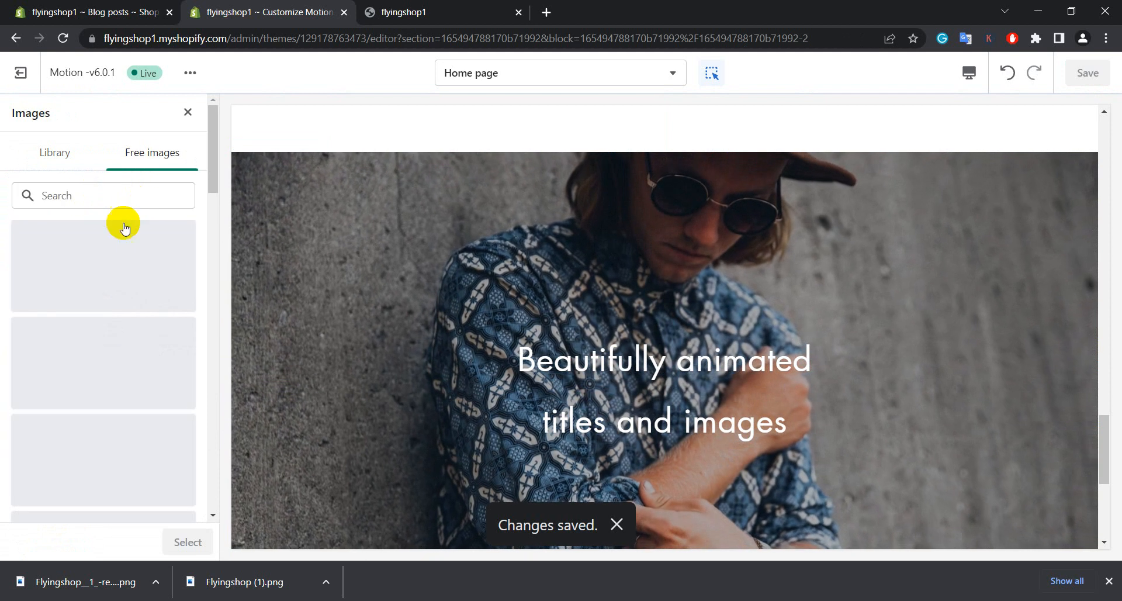
{"action": "scroll", "coordinate": [124, 309], "scroll_direction": "down", "scroll_amount": 5}
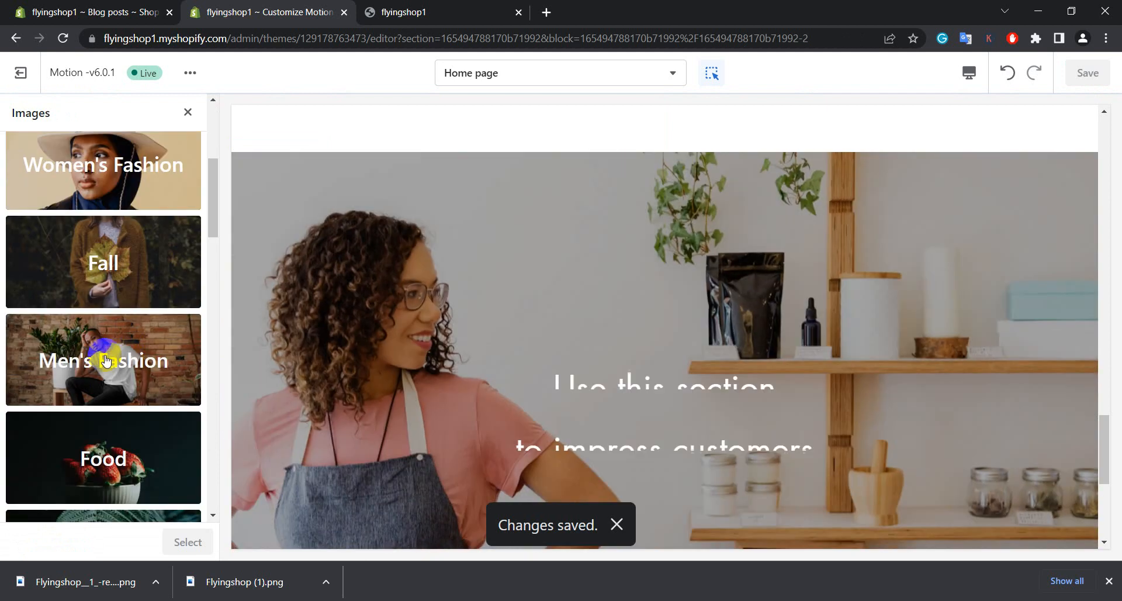
{"action": "scroll", "coordinate": [149, 248], "scroll_direction": "down", "scroll_amount": 4}
{"action": "scroll", "coordinate": [123, 319], "scroll_direction": "up", "scroll_amount": 1}
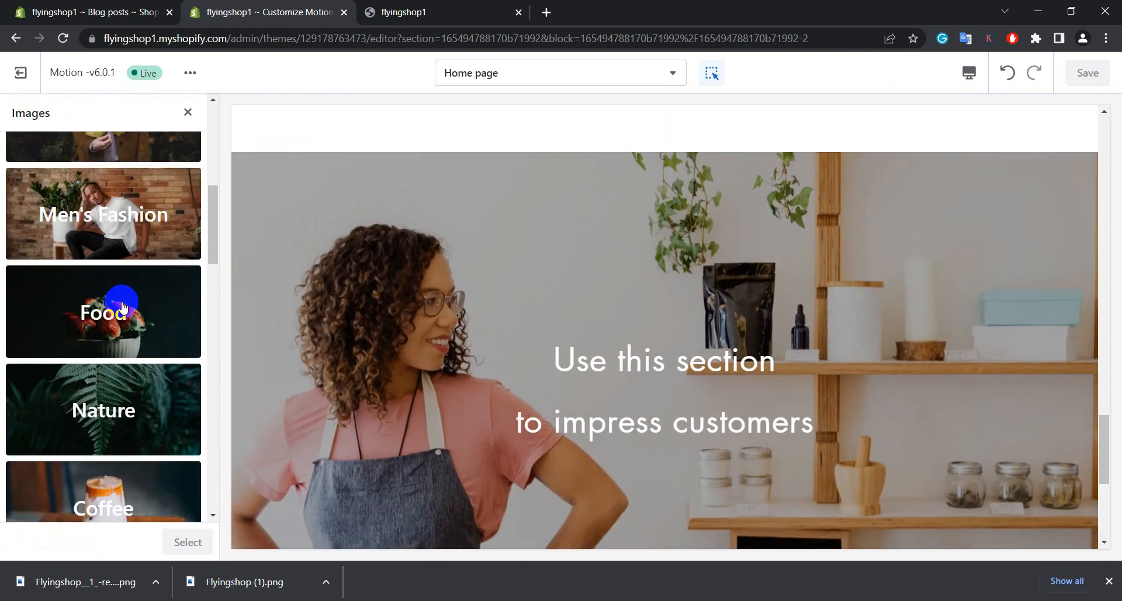
{"action": "scroll", "coordinate": [142, 321], "scroll_direction": "up", "scroll_amount": 6}
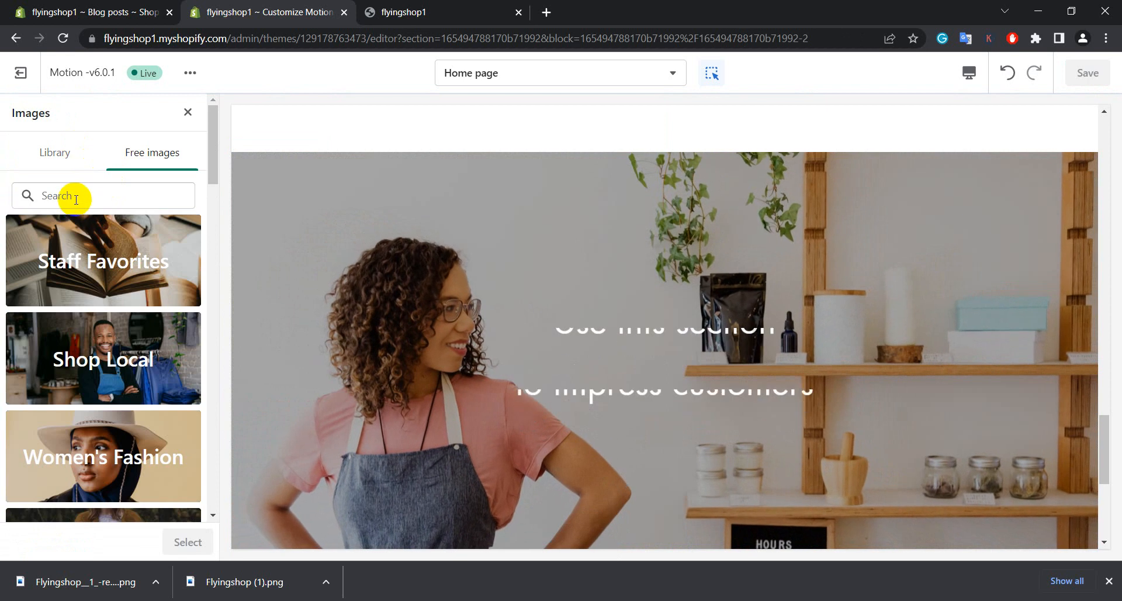
Search the free images for "shoe" and use the photo of the woman with giant yellow high heels for the third block
{"action": "left_click", "coordinate": [76, 199]}
{"action": "type", "text": "shoe"}
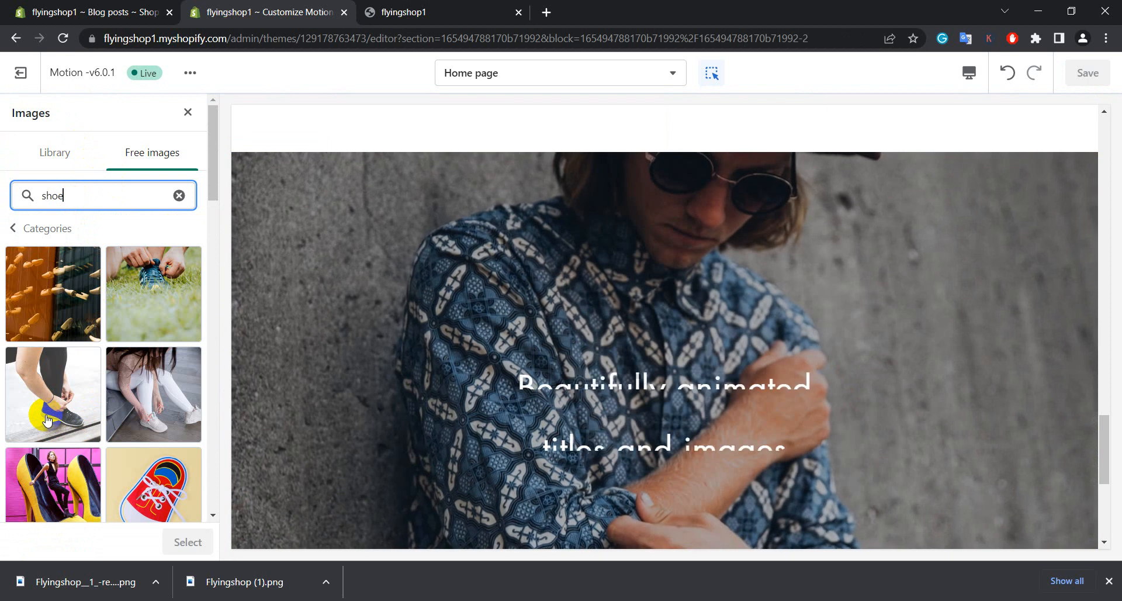
{"action": "left_click", "coordinate": [44, 469]}
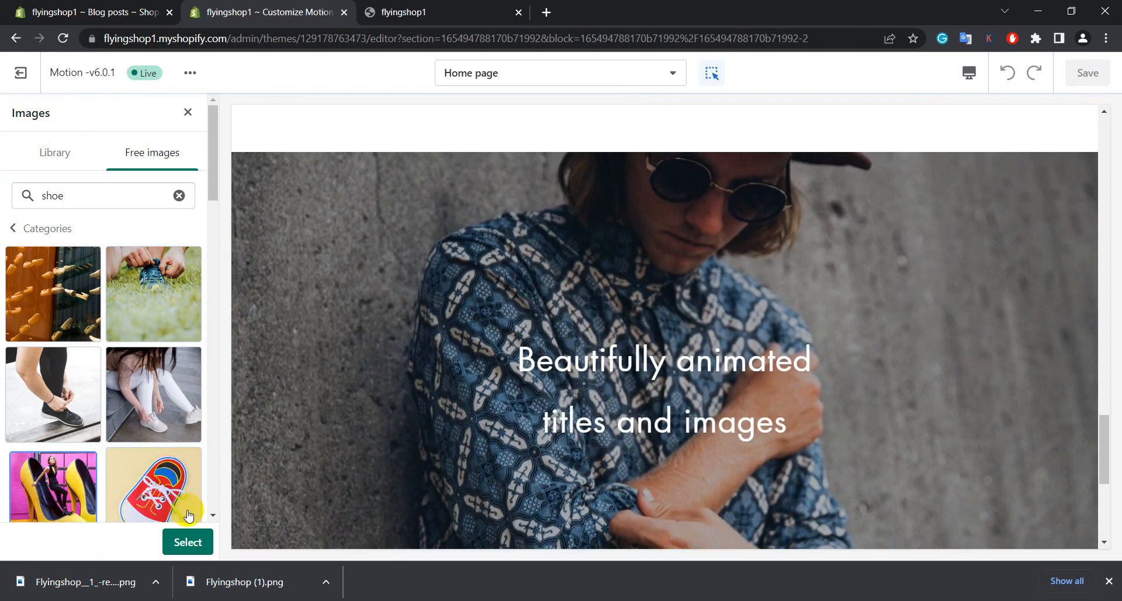
{"action": "left_click", "coordinate": [190, 540]}
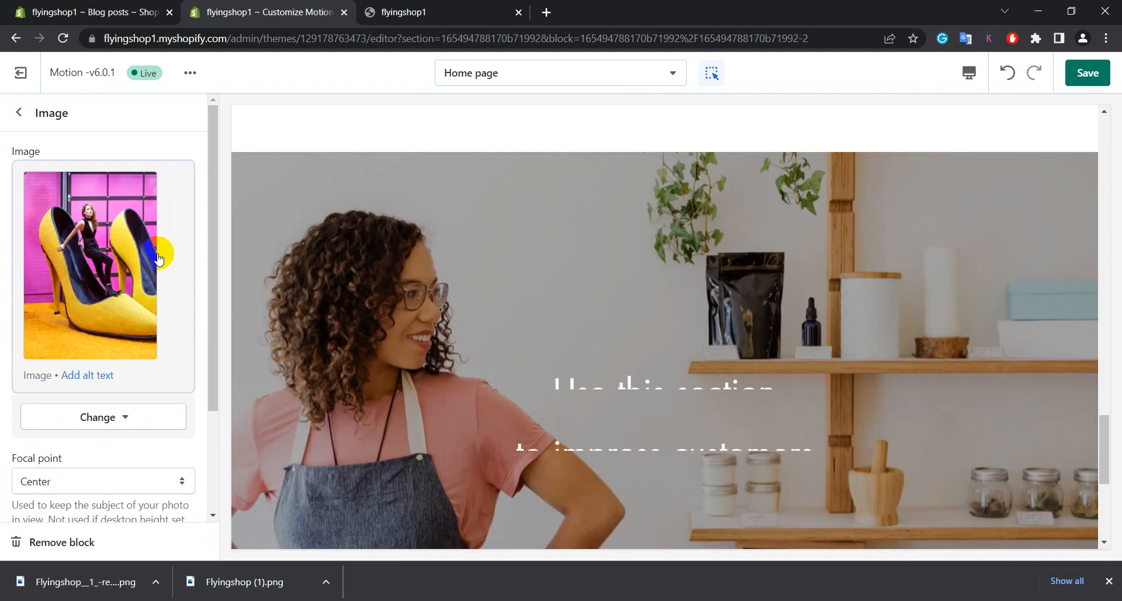
Set title line 1 of the Fading image hero's third image block to "Female Best Show"
{"action": "scroll", "coordinate": [177, 275], "scroll_direction": "down", "scroll_amount": 2}
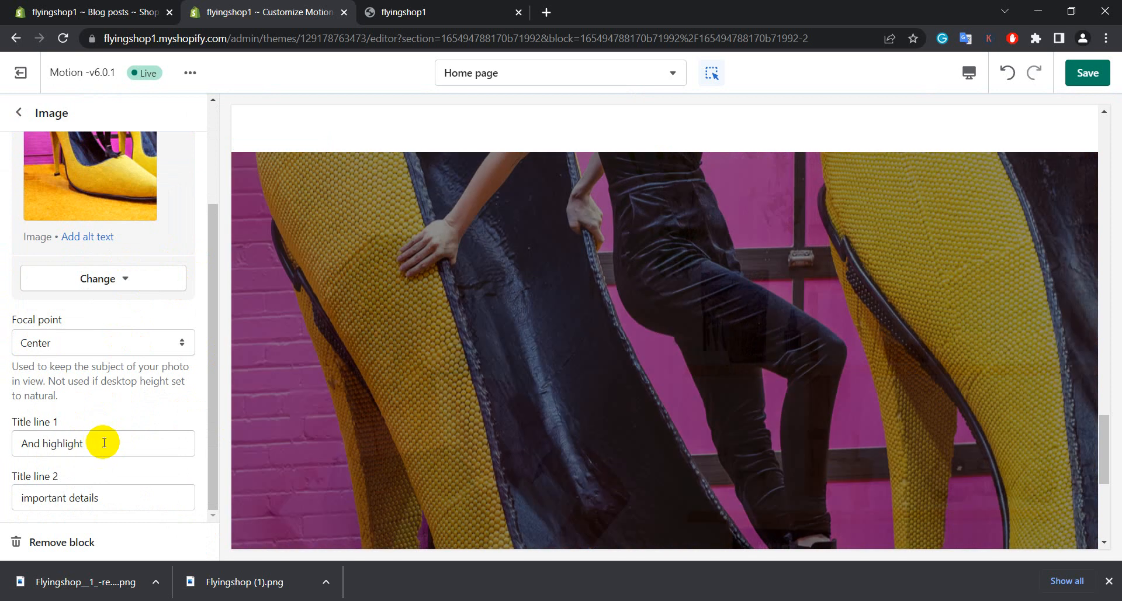
{"action": "left_click_drag", "start_coordinate": [100, 443], "coordinate": [9, 443]}
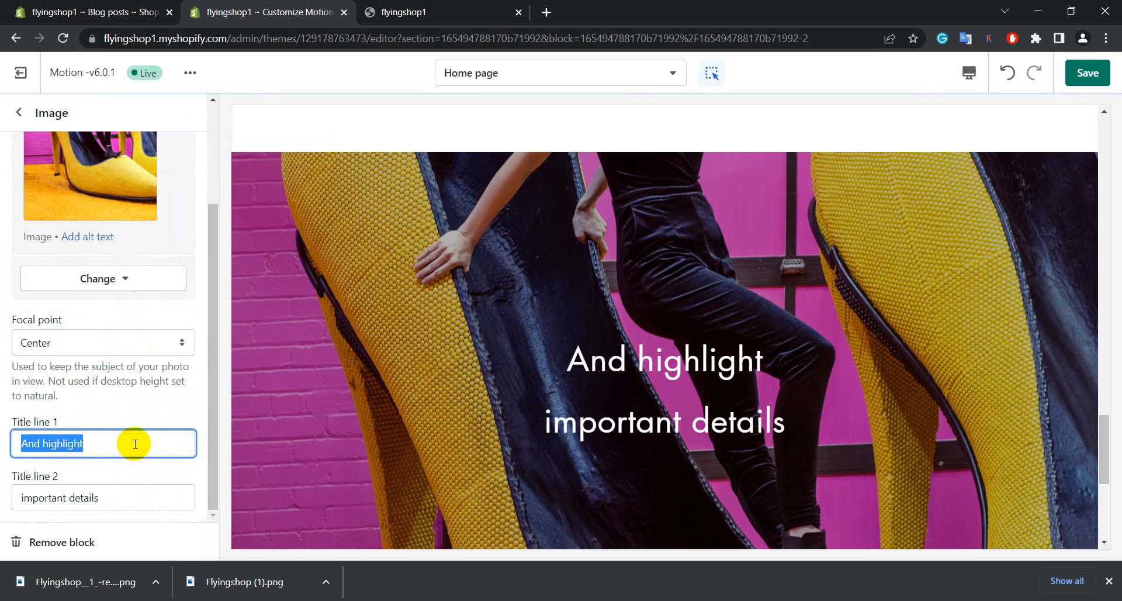
{"action": "scroll", "coordinate": [126, 447], "scroll_direction": "up", "scroll_amount": 2}
{"action": "scroll", "coordinate": [775, 300], "scroll_direction": "up", "scroll_amount": 4}
{"action": "scroll", "coordinate": [711, 391], "scroll_direction": "down", "scroll_amount": 3}
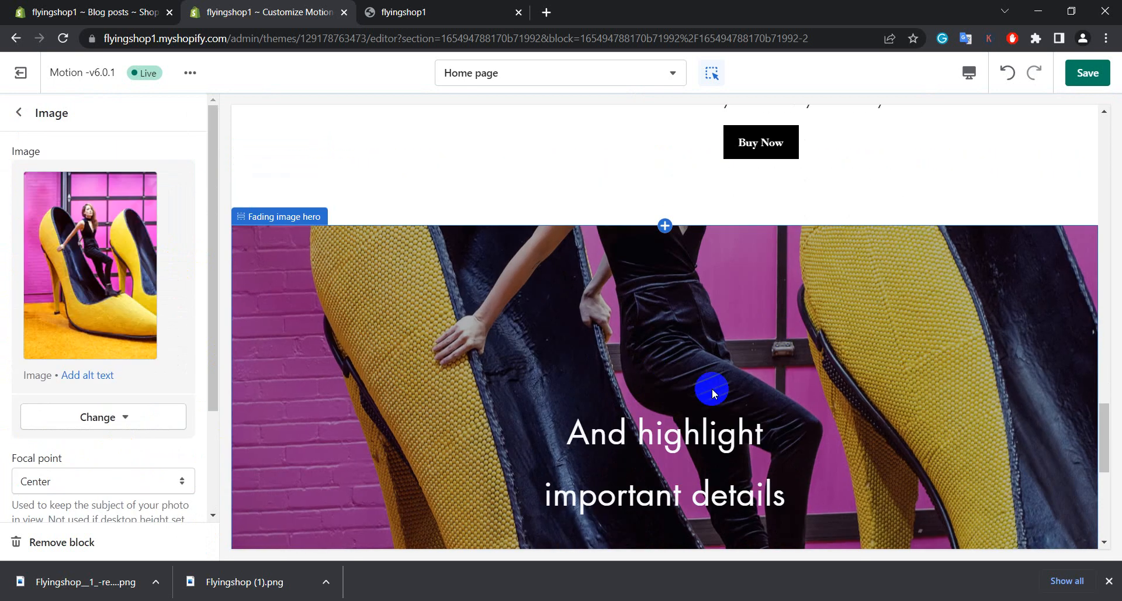
{"action": "scroll", "coordinate": [152, 368], "scroll_direction": "down", "scroll_amount": 2}
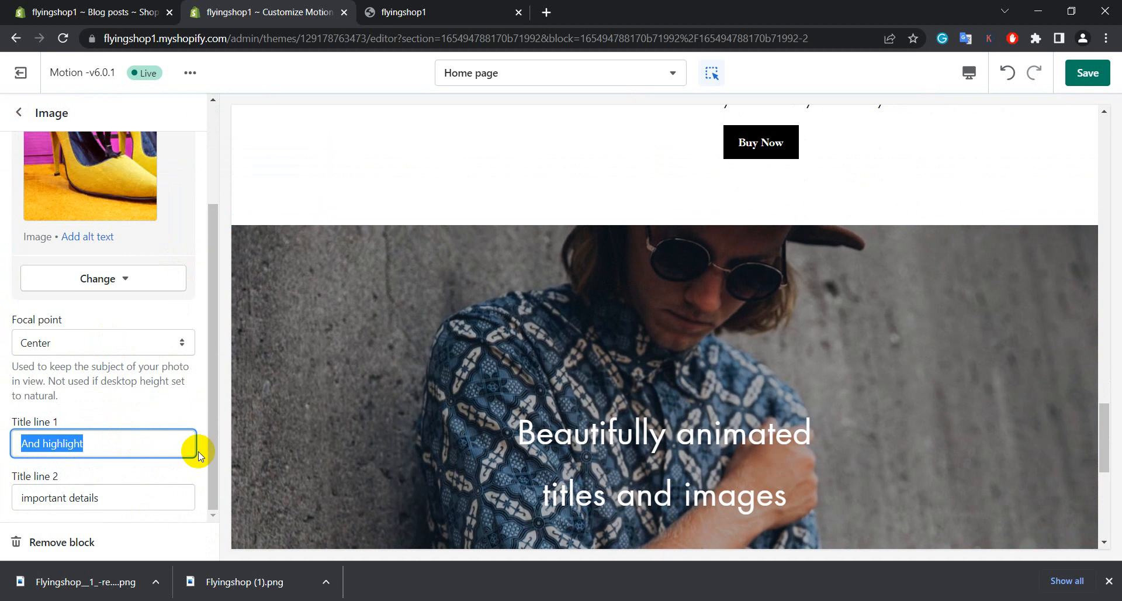
{"action": "type", "text": "Fem"}
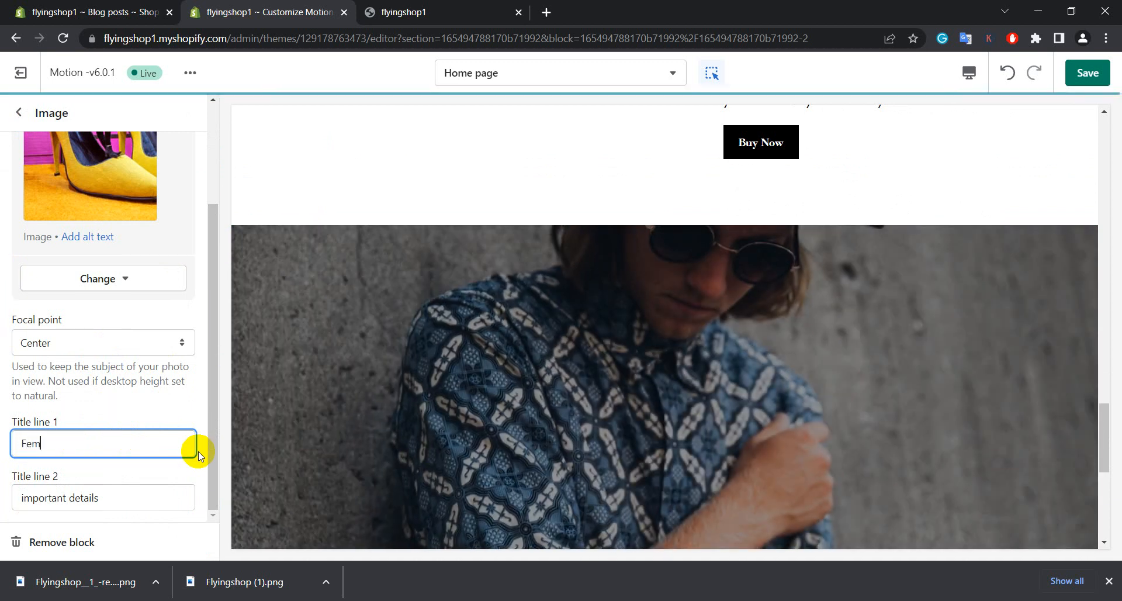
{"action": "type", "text": "ale"}
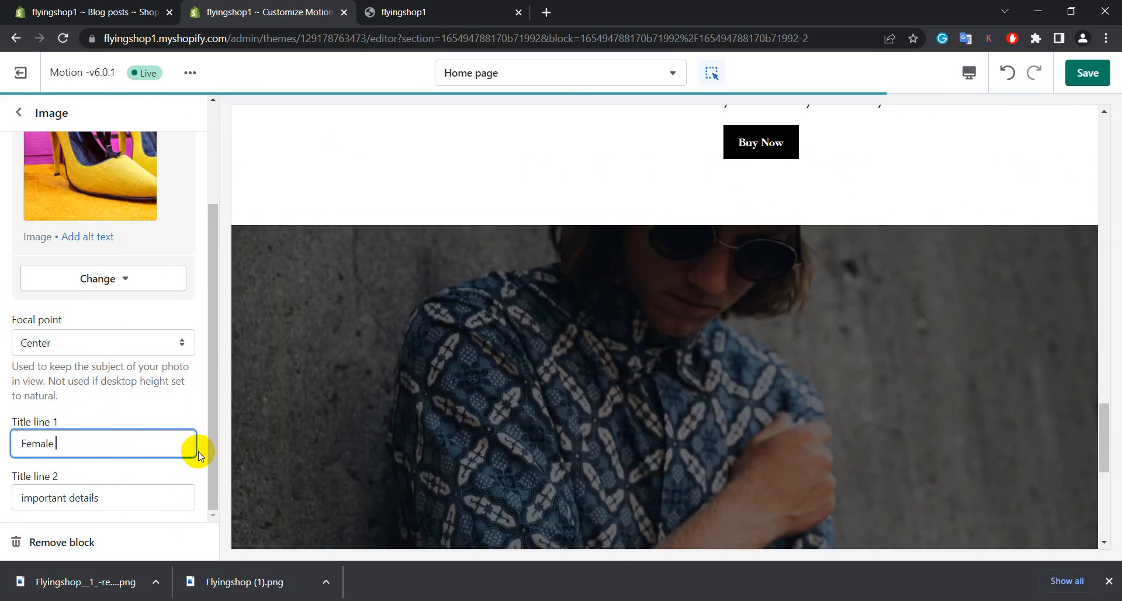
{"action": "type", "text": " Best"}
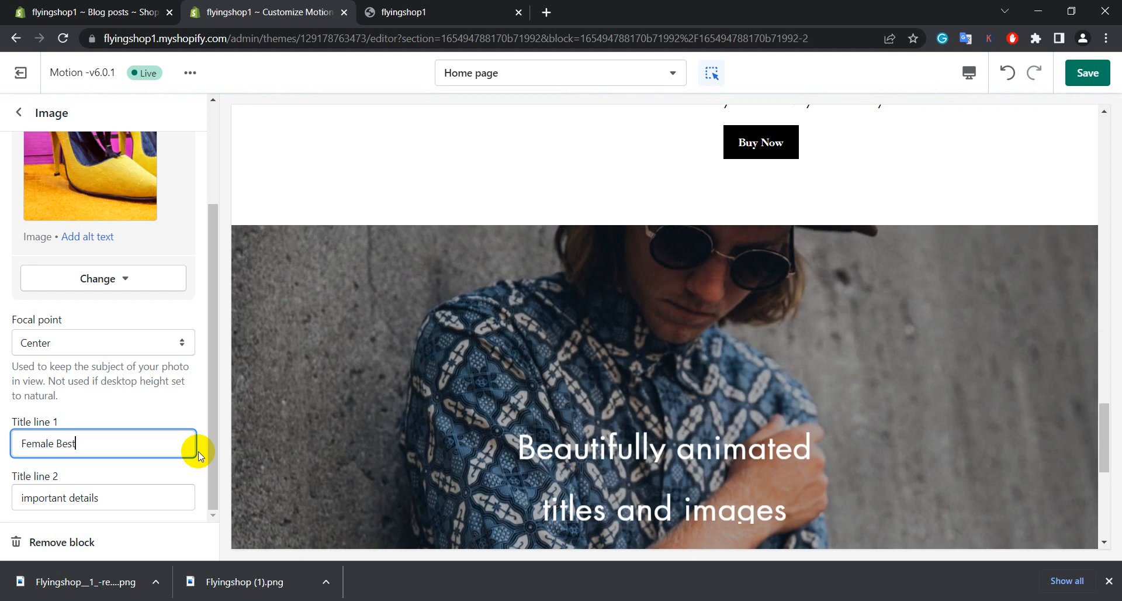
{"action": "type", "text": " Show"}
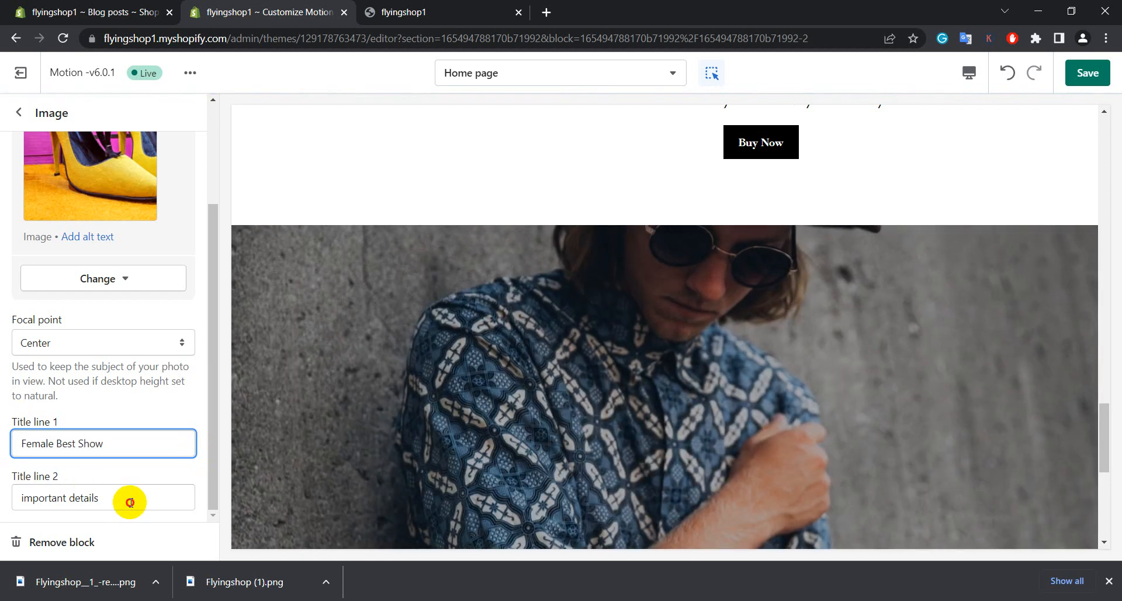
{"action": "left_click", "coordinate": [130, 497]}
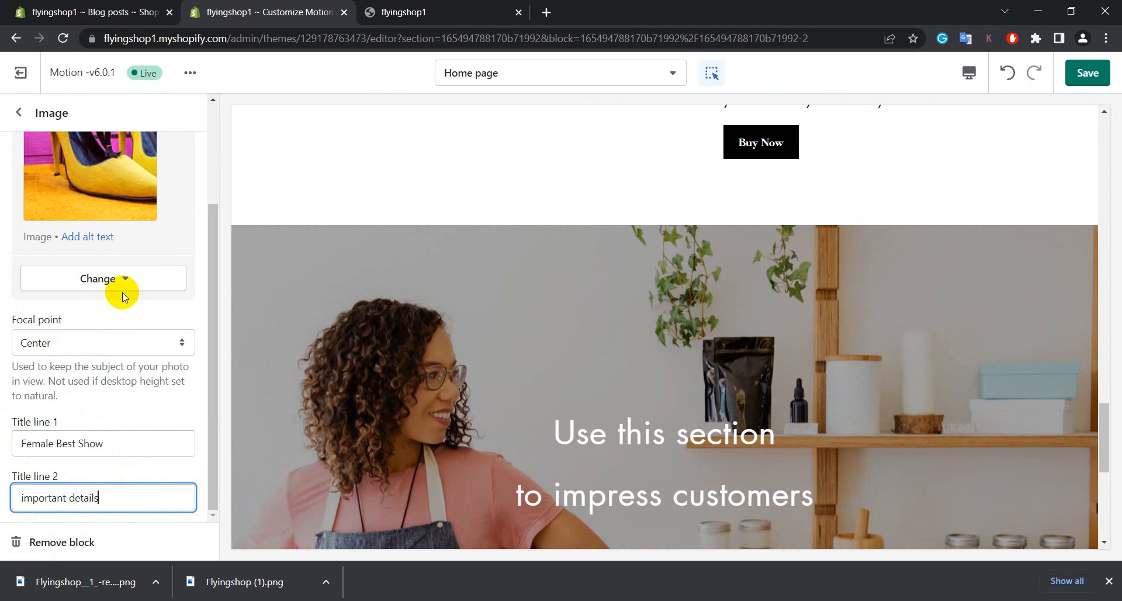
Set the third image block's focal point to Bottom left, save, and check the hero in the preview
{"action": "left_click", "coordinate": [70, 344]}
{"action": "left_click", "coordinate": [71, 441]}
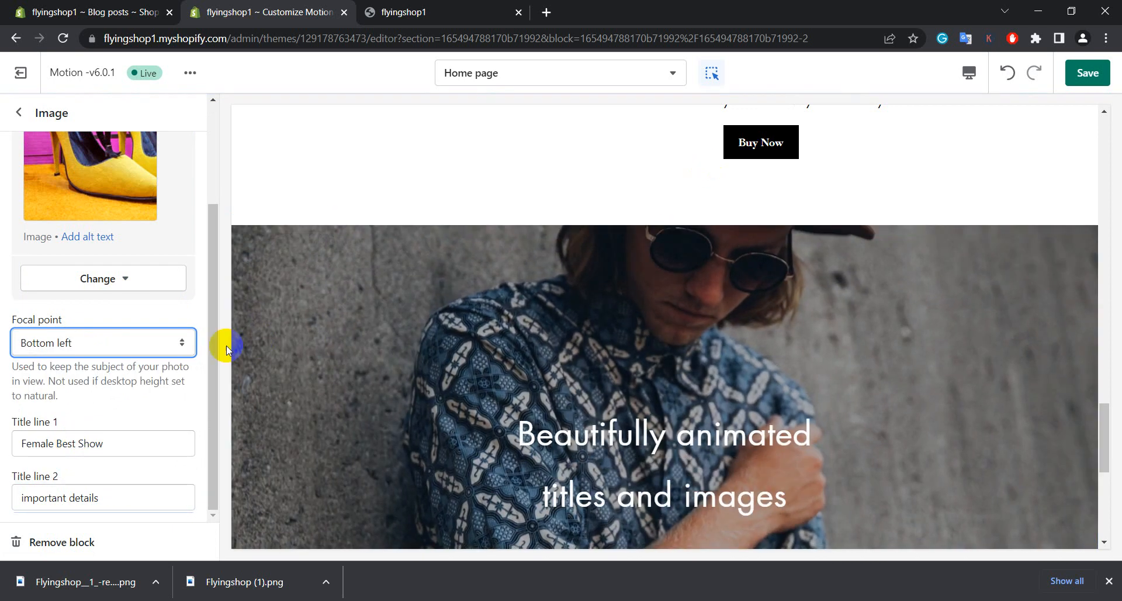
{"action": "left_click", "coordinate": [1085, 73]}
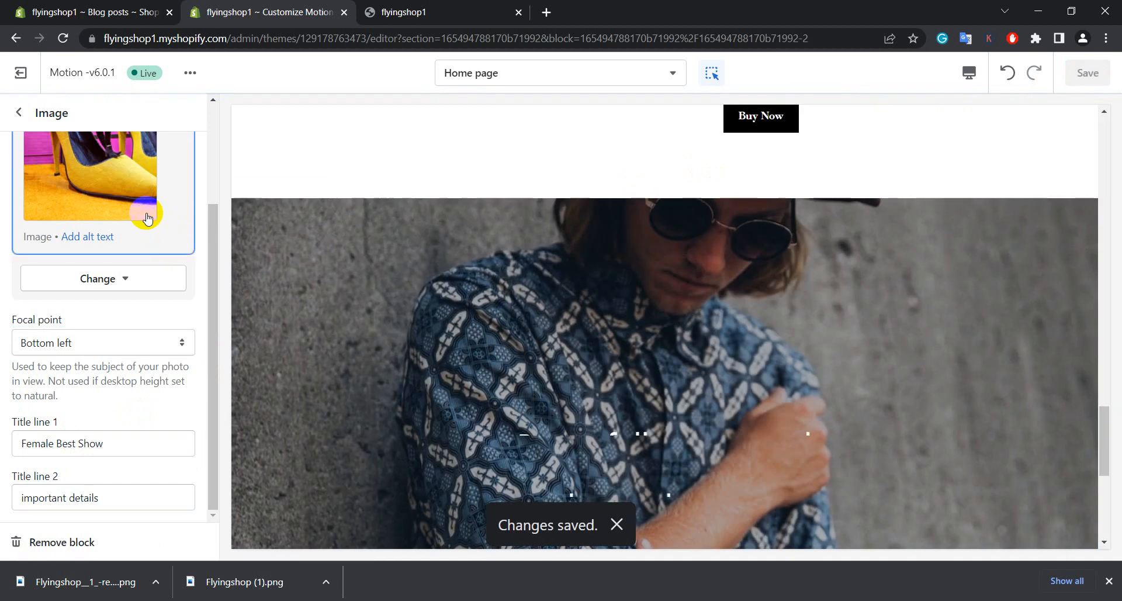
{"action": "scroll", "coordinate": [469, 320], "scroll_direction": "down", "scroll_amount": 4}
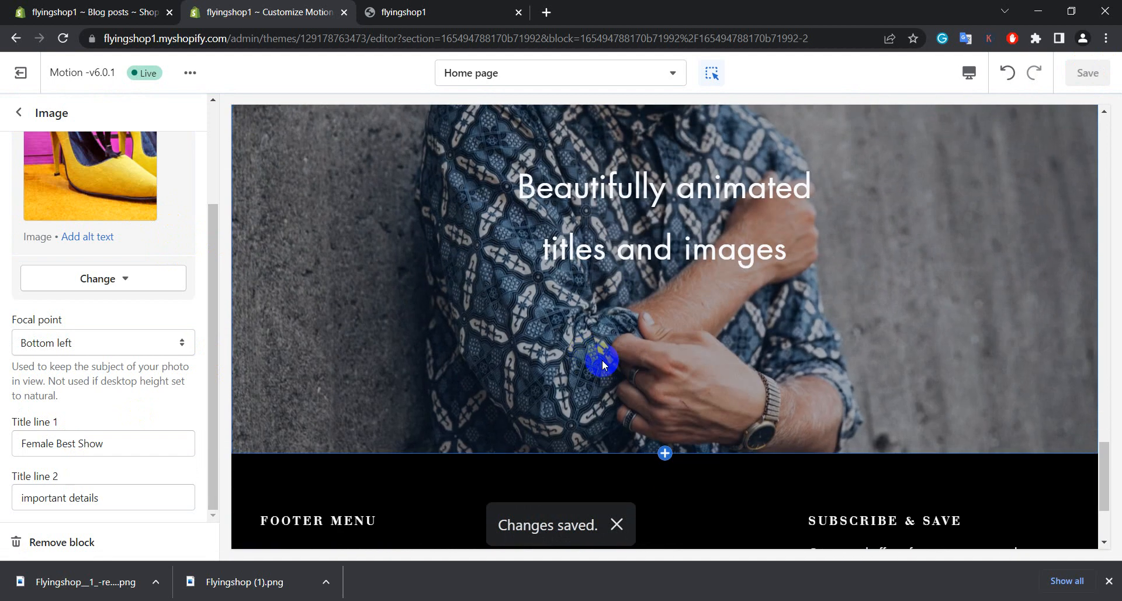
{"action": "scroll", "coordinate": [602, 359], "scroll_direction": "up", "scroll_amount": 3}
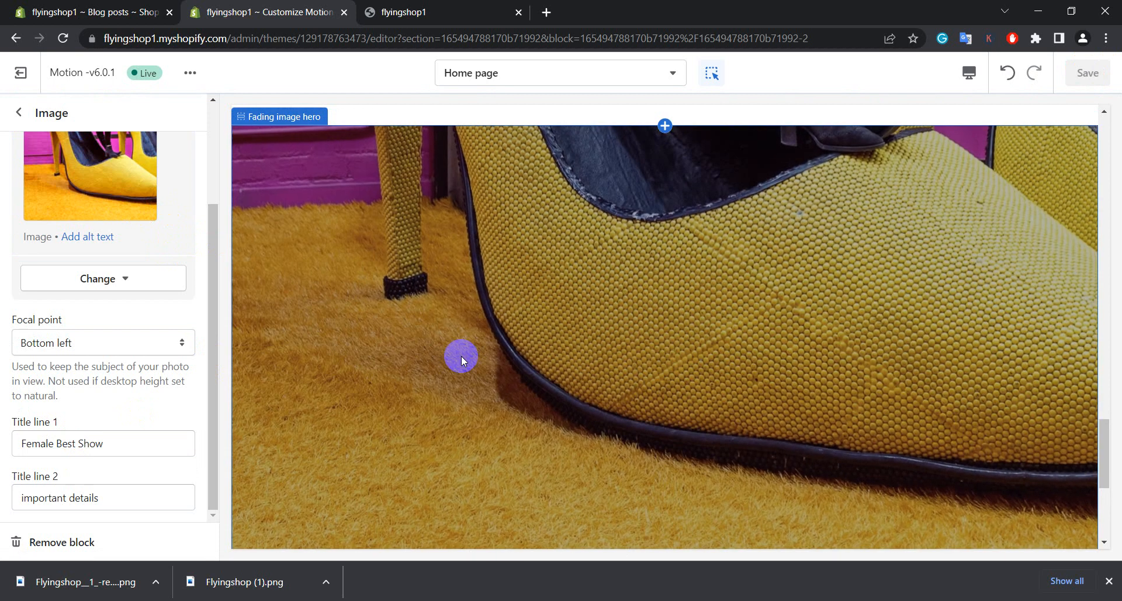
{"action": "scroll", "coordinate": [713, 348], "scroll_direction": "up", "scroll_amount": 4}
{"action": "scroll", "coordinate": [713, 348], "scroll_direction": "down", "scroll_amount": 4}
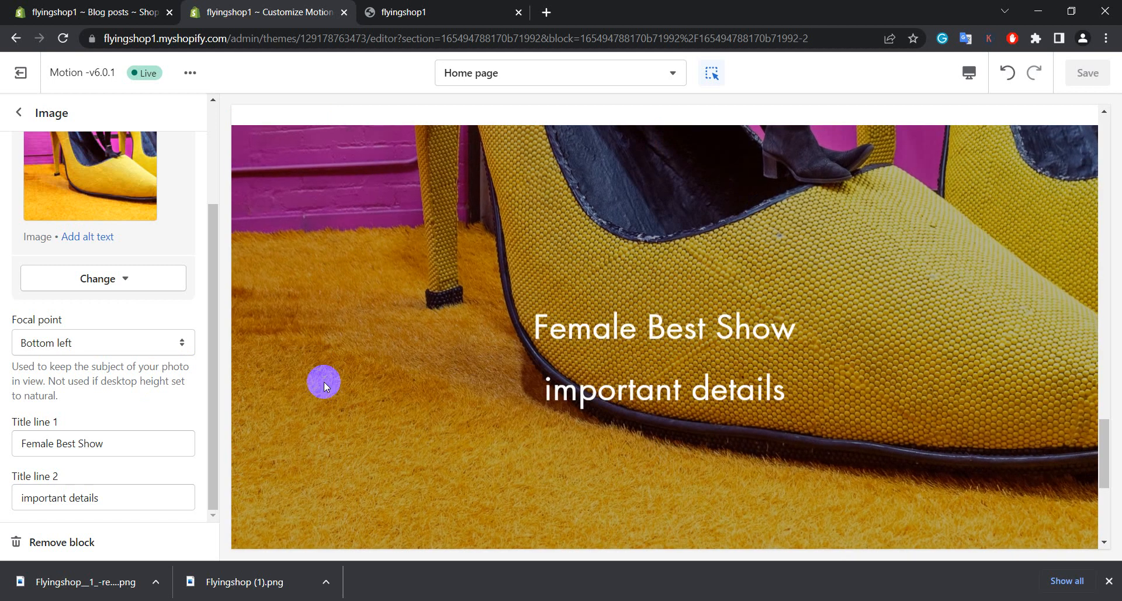
{"action": "scroll", "coordinate": [780, 352], "scroll_direction": "down", "scroll_amount": 2}
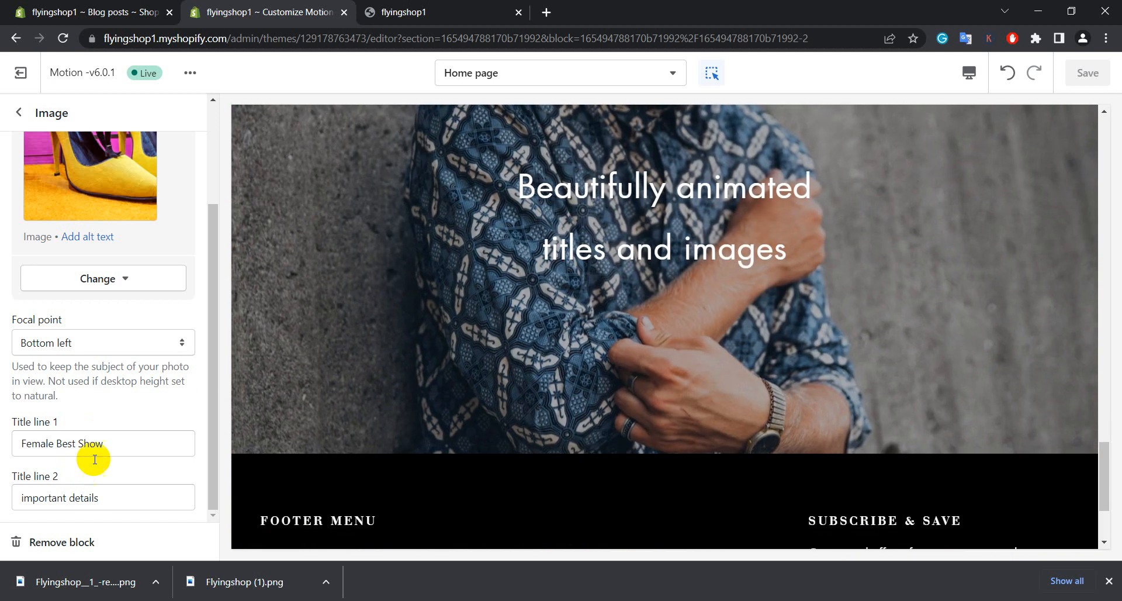
Set the third image block's focal point to Top right, save the change, and return to the home page section list
{"action": "left_click", "coordinate": [80, 344]}
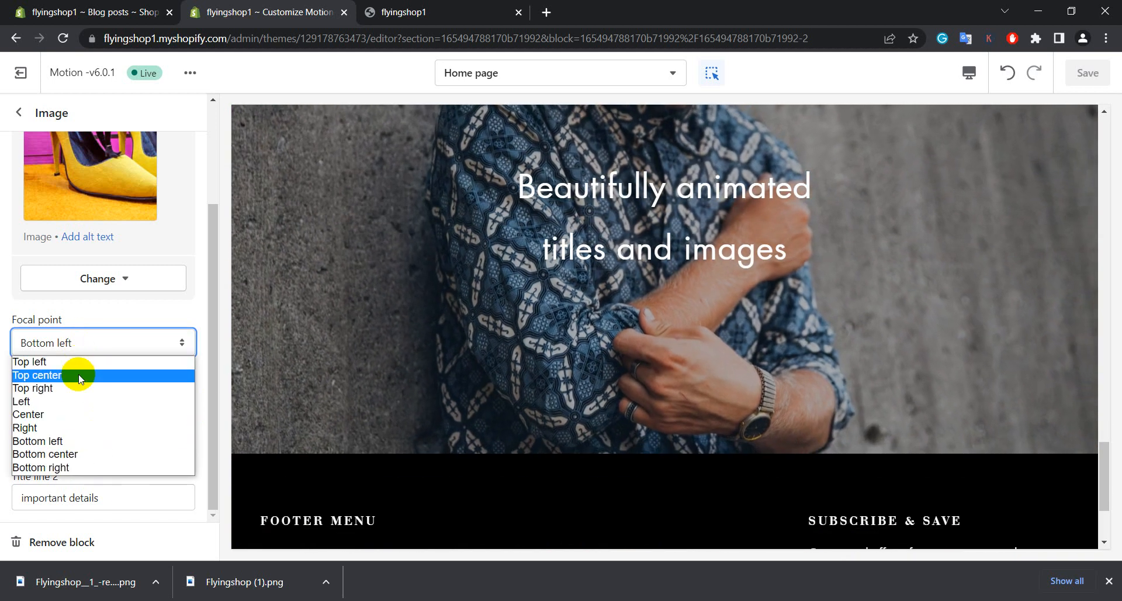
{"action": "left_click", "coordinate": [80, 388]}
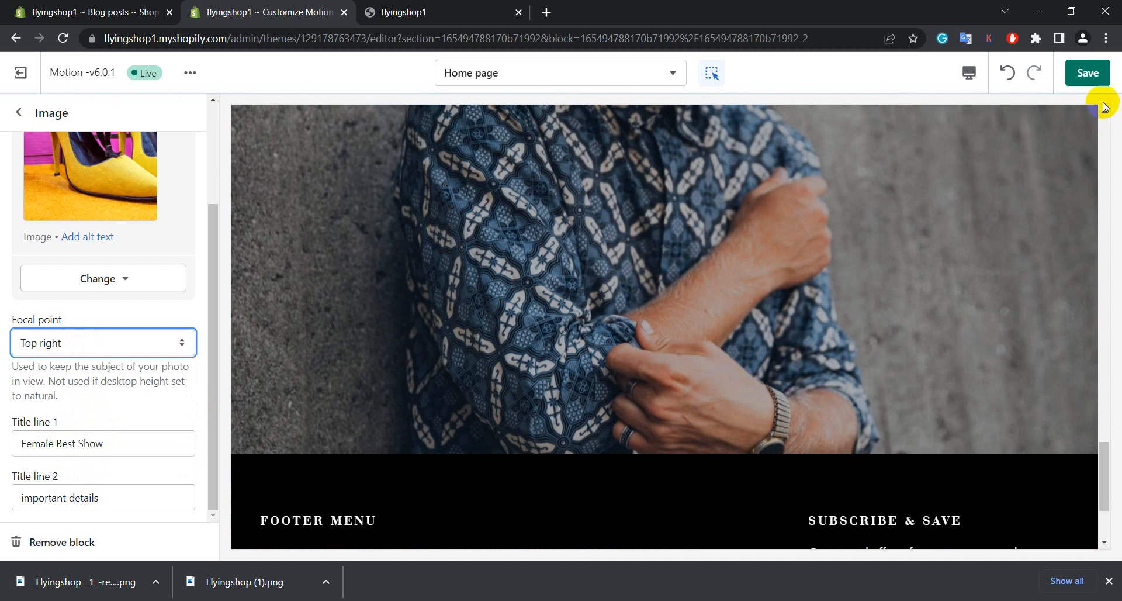
{"action": "left_click", "coordinate": [1087, 72]}
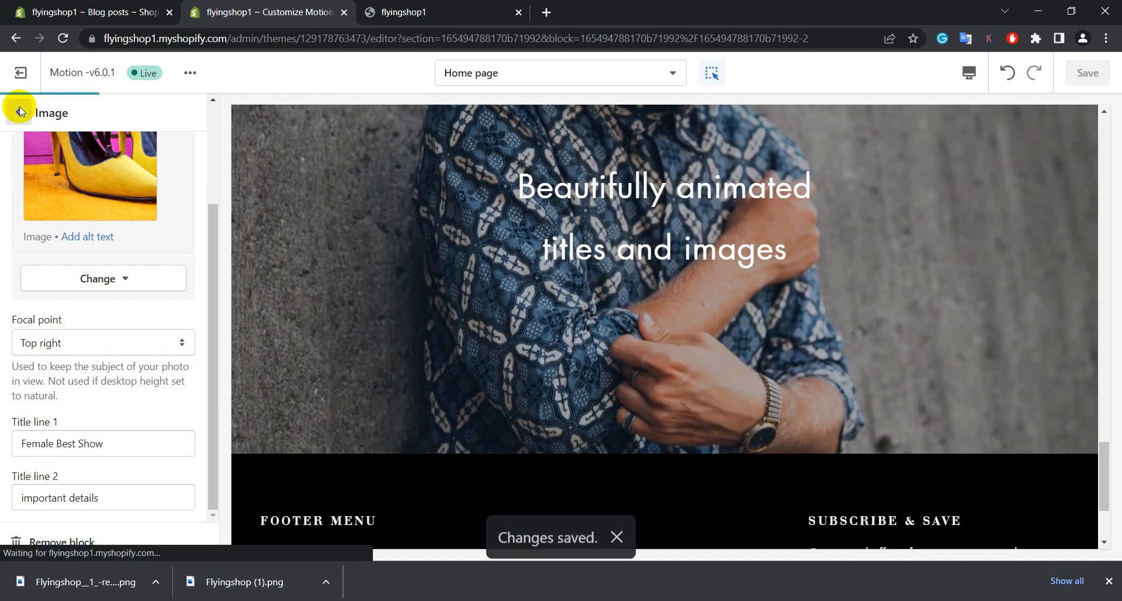
{"action": "left_click", "coordinate": [19, 112]}
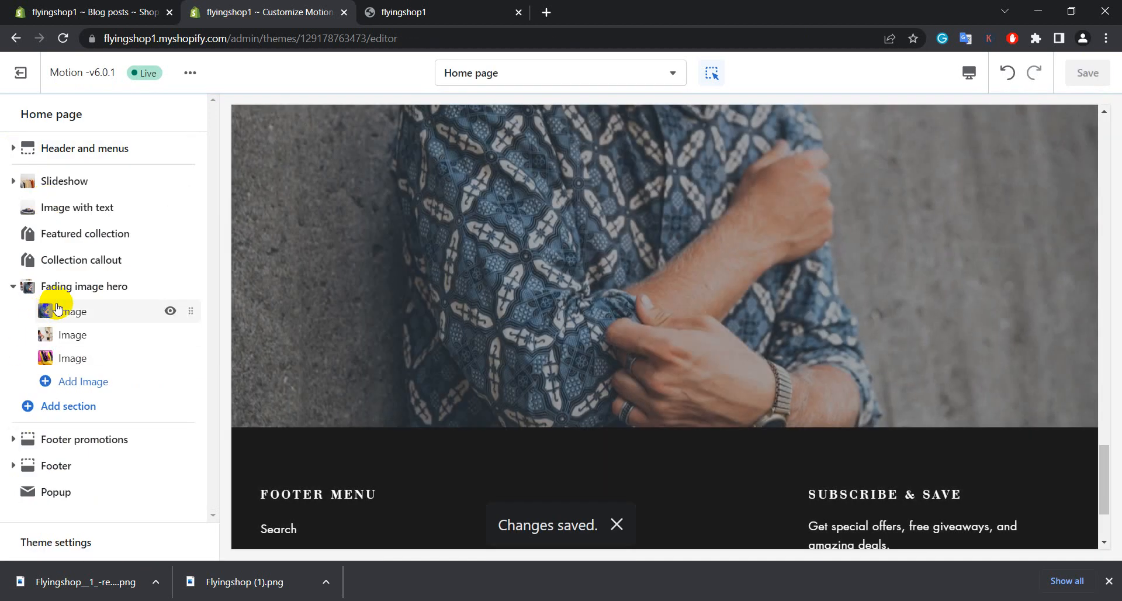
Review the home page preview from the Fading image hero up to the Slideshow, closing the slide's settings
{"action": "scroll", "coordinate": [672, 339], "scroll_direction": "up", "scroll_amount": 5}
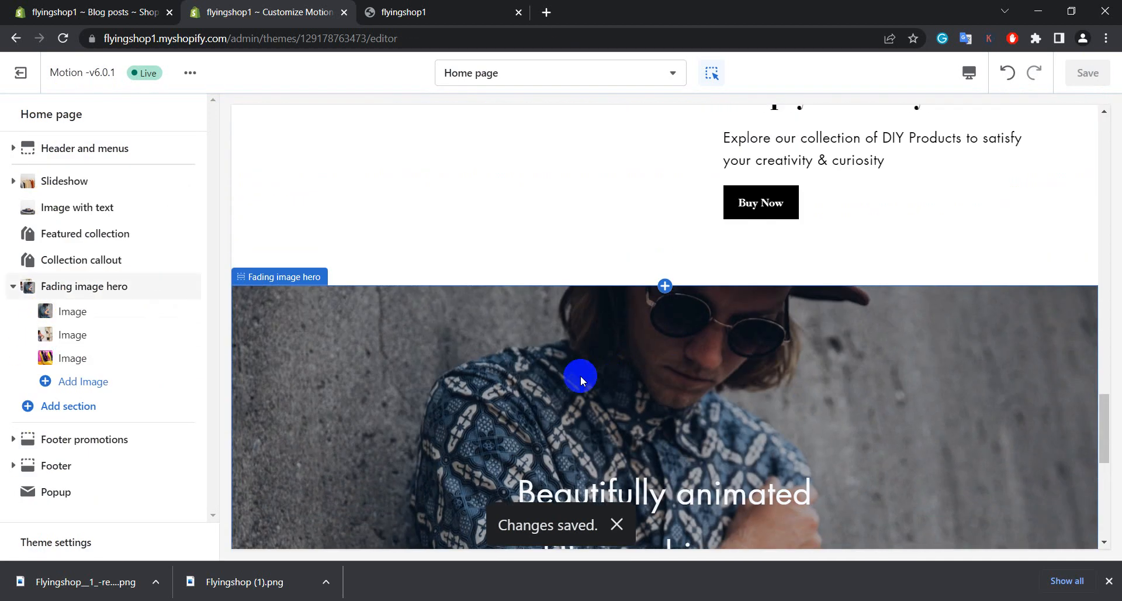
{"action": "scroll", "coordinate": [581, 378], "scroll_direction": "down", "scroll_amount": 1}
{"action": "scroll", "coordinate": [560, 414], "scroll_direction": "up", "scroll_amount": 10}
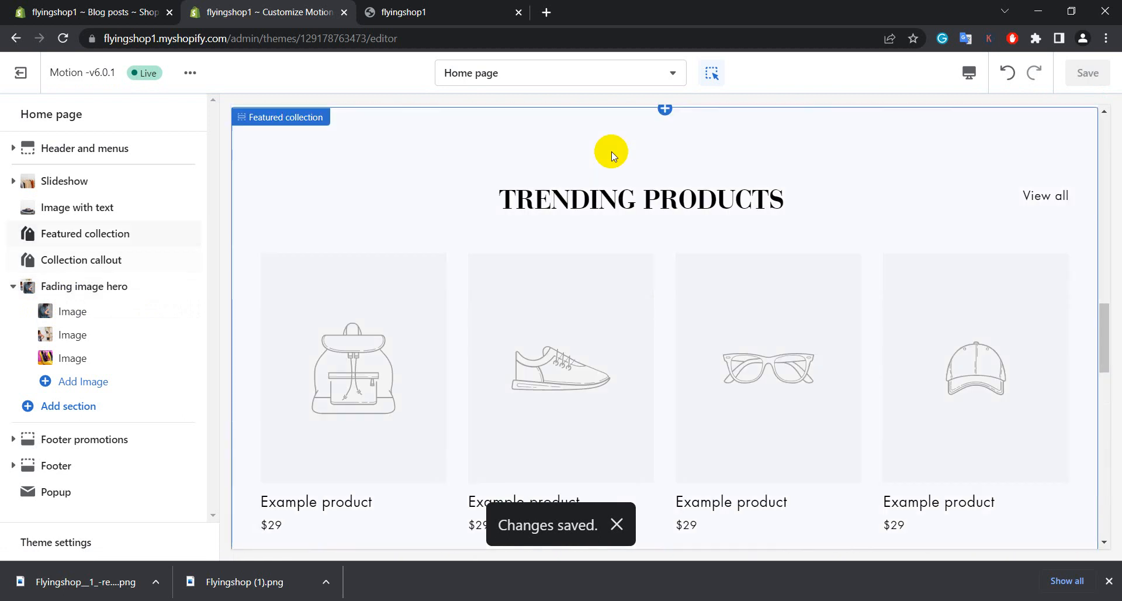
{"action": "scroll", "coordinate": [611, 157], "scroll_direction": "down", "scroll_amount": 8}
{"action": "scroll", "coordinate": [619, 193], "scroll_direction": "up", "scroll_amount": 3}
{"action": "scroll", "coordinate": [611, 354], "scroll_direction": "up", "scroll_amount": 10}
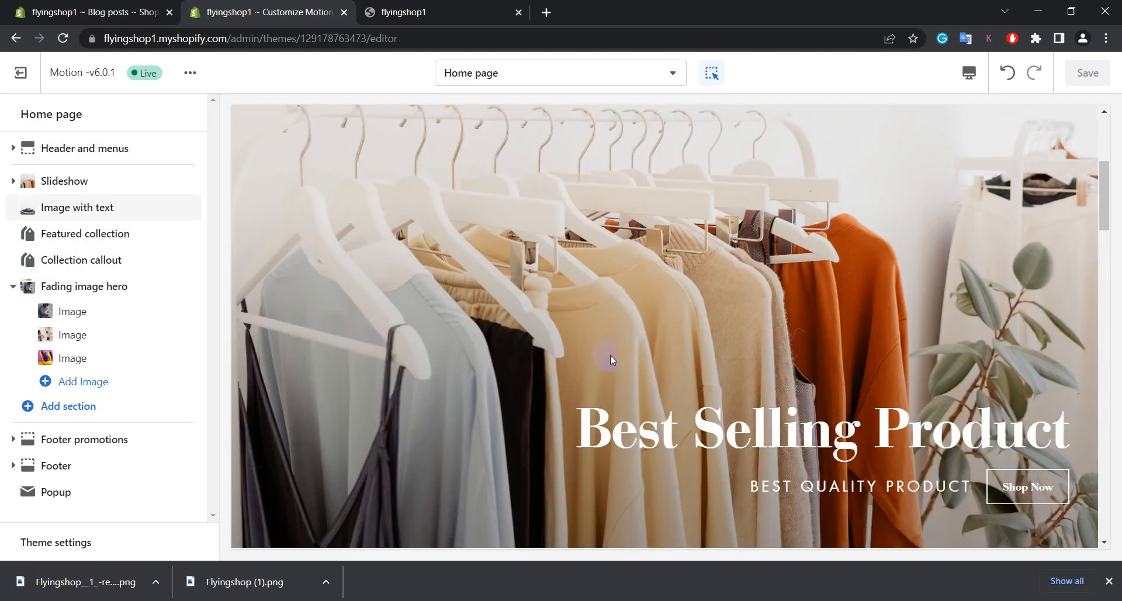
{"action": "scroll", "coordinate": [610, 355], "scroll_direction": "down", "scroll_amount": 2}
{"action": "scroll", "coordinate": [626, 365], "scroll_direction": "down", "scroll_amount": 3}
{"action": "scroll", "coordinate": [731, 228], "scroll_direction": "up", "scroll_amount": 10}
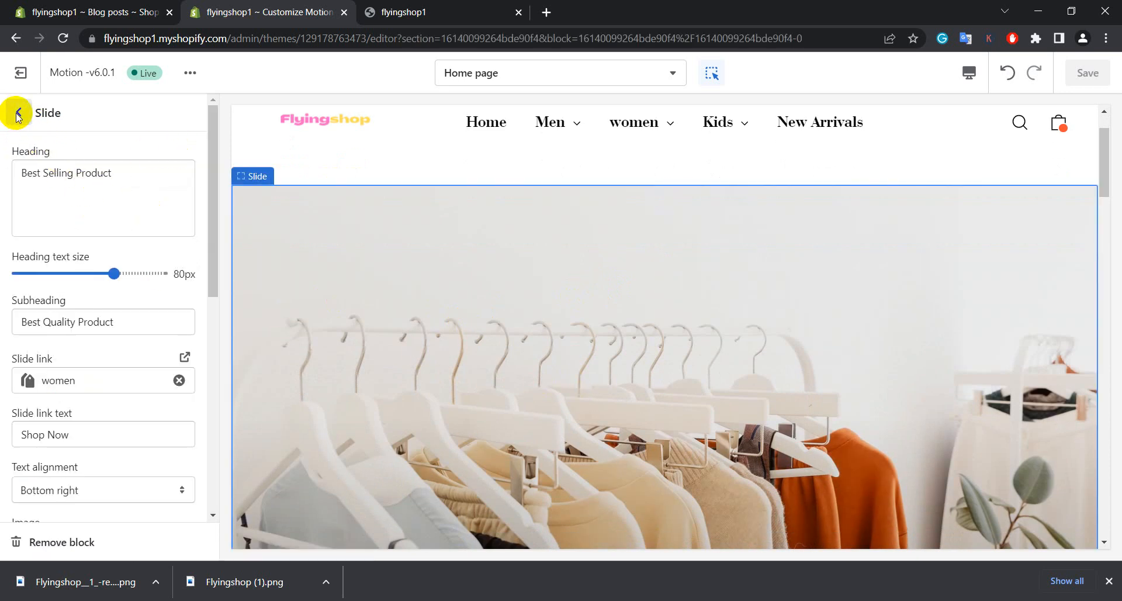
{"action": "left_click", "coordinate": [18, 113]}
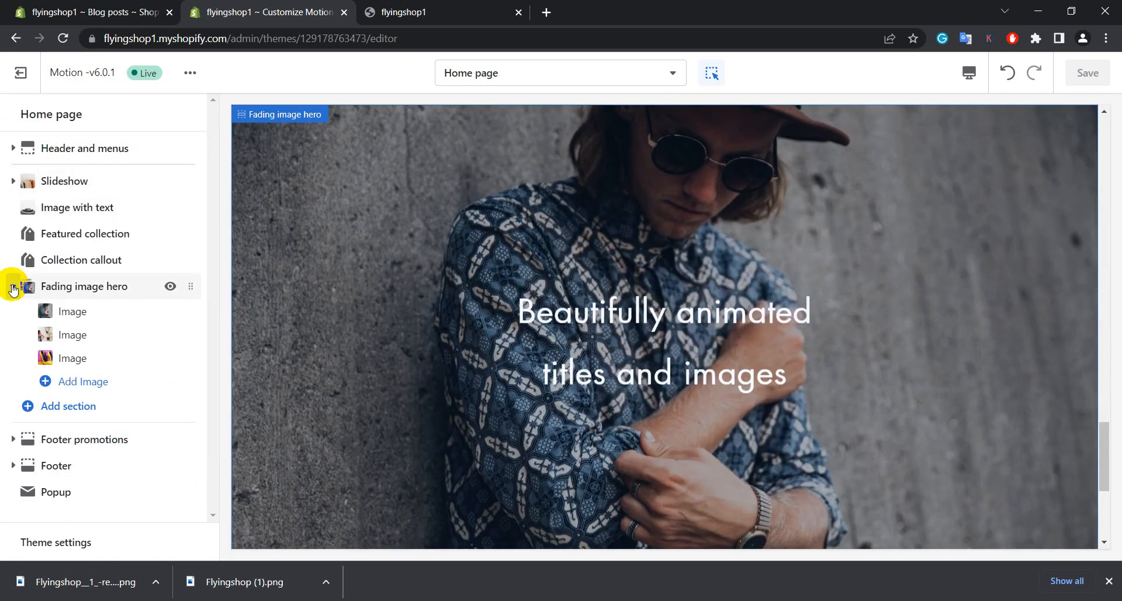
Collapse the Fading image hero section, move it above the Slideshow, and check the new order in the preview
{"action": "left_click", "coordinate": [12, 288]}
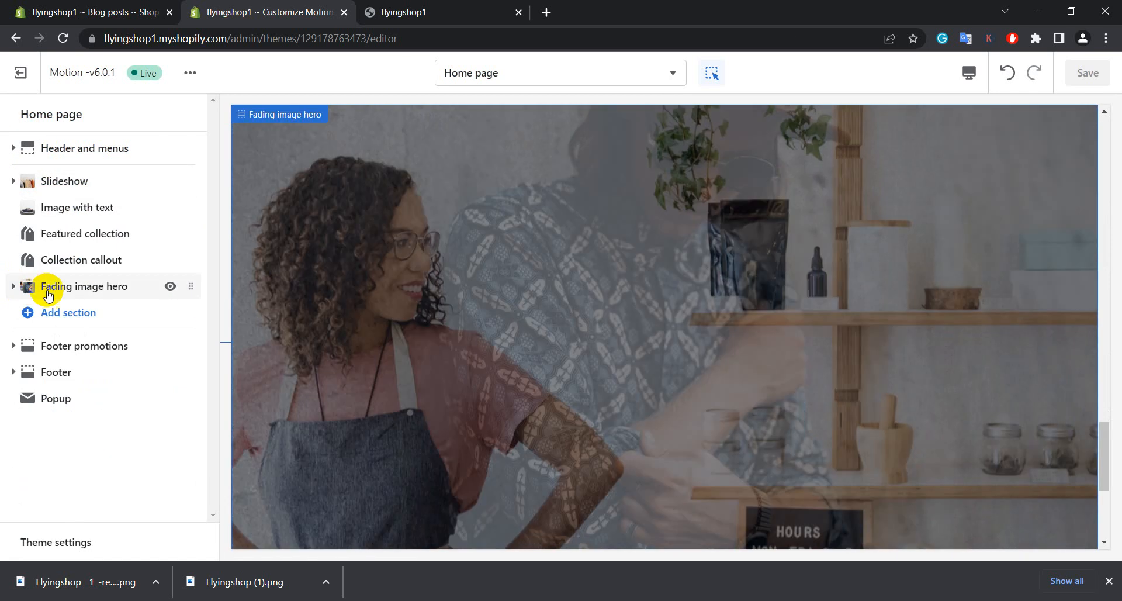
{"action": "left_click_drag", "start_coordinate": [192, 287], "coordinate": [168, 181]}
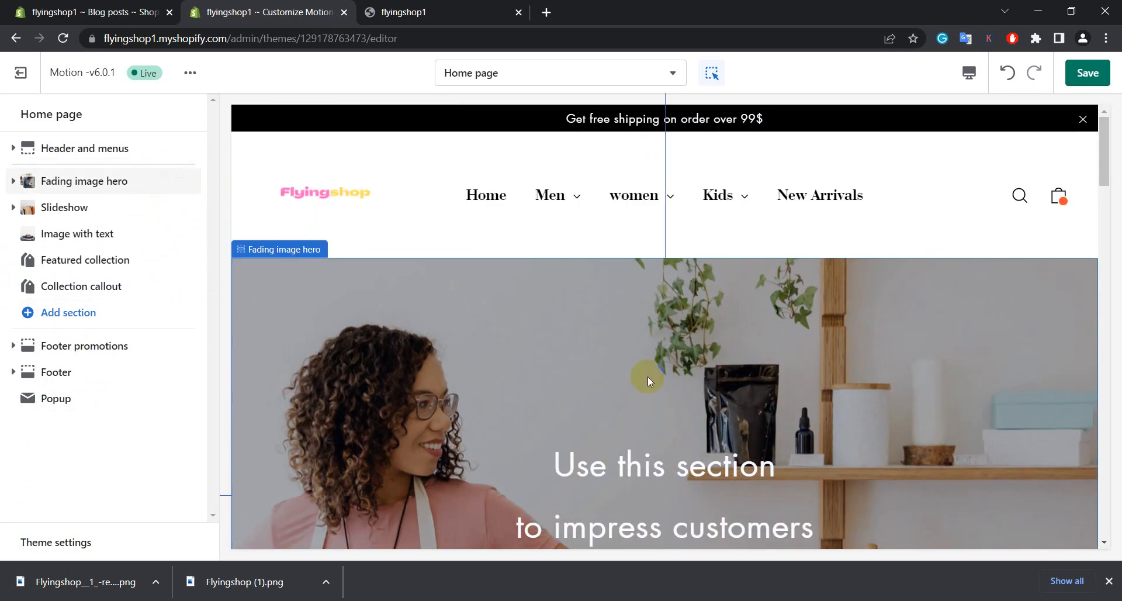
{"action": "scroll", "coordinate": [709, 368], "scroll_direction": "down", "scroll_amount": 4}
{"action": "scroll", "coordinate": [693, 375], "scroll_direction": "down", "scroll_amount": 6}
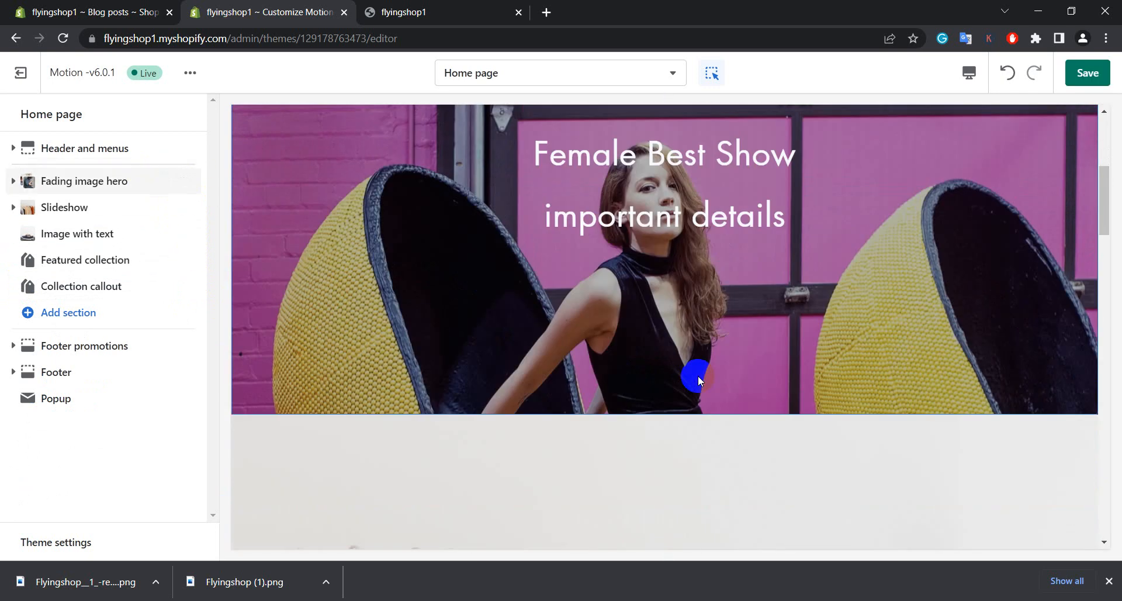
{"action": "scroll", "coordinate": [668, 387], "scroll_direction": "down", "scroll_amount": 4}
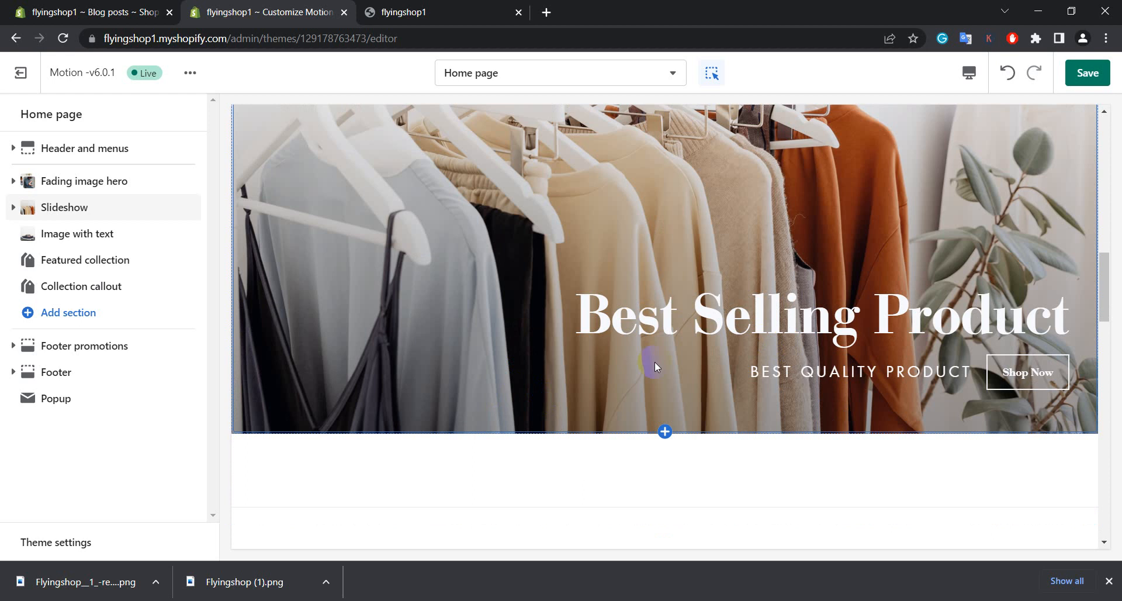
{"action": "scroll", "coordinate": [651, 366], "scroll_direction": "up", "scroll_amount": 7}
{"action": "scroll", "coordinate": [654, 392], "scroll_direction": "up", "scroll_amount": 3}
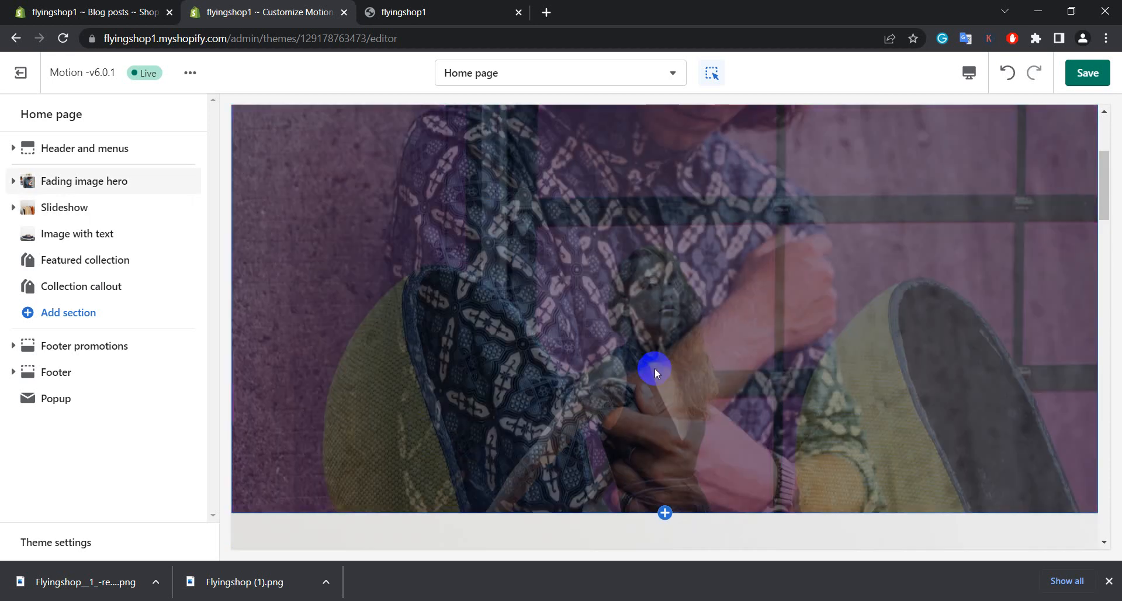
{"action": "scroll", "coordinate": [651, 369], "scroll_direction": "down", "scroll_amount": 8}
{"action": "scroll", "coordinate": [524, 349], "scroll_direction": "down", "scroll_amount": 2}
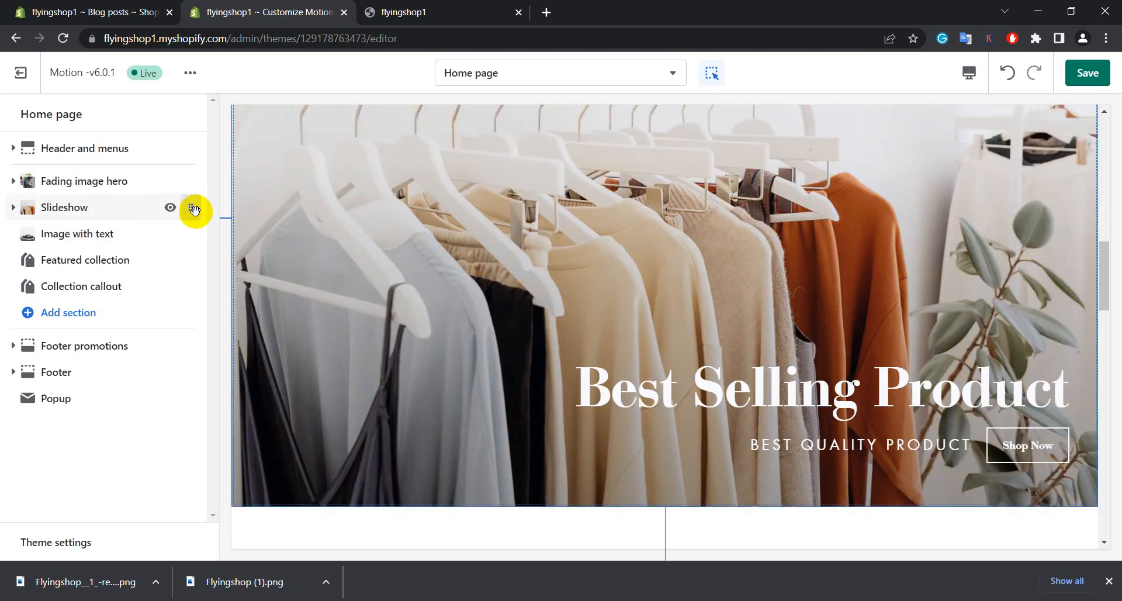
Move the Slideshow section below Collection callout and review the rearranged home page in the preview
{"action": "left_click_drag", "start_coordinate": [193, 208], "coordinate": [176, 285]}
{"action": "scroll", "coordinate": [1034, 421], "scroll_direction": "down", "scroll_amount": 3}
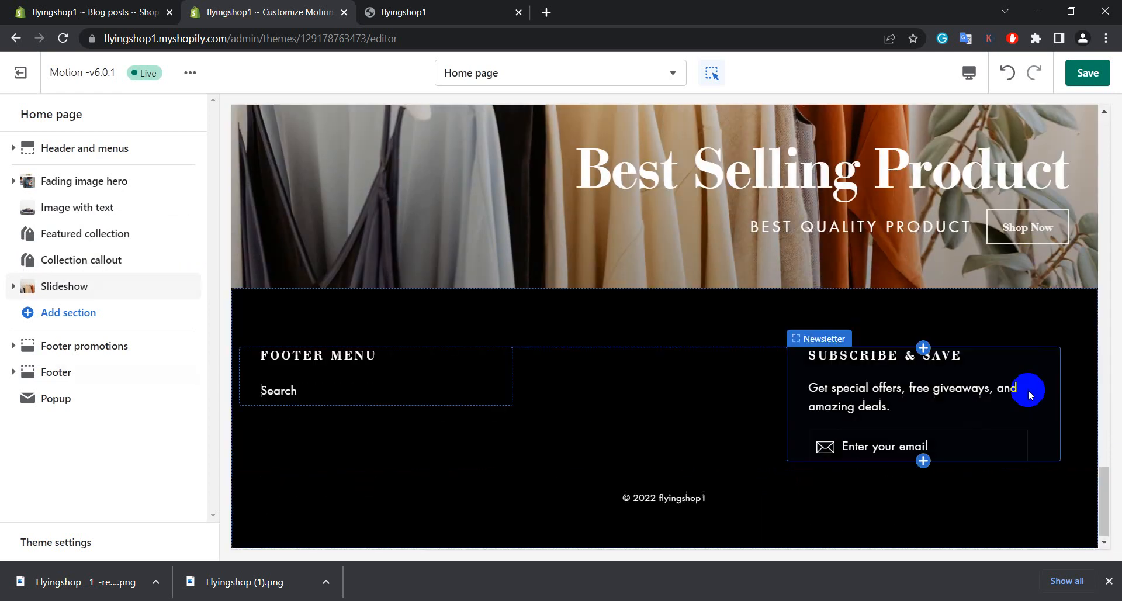
{"action": "scroll", "coordinate": [881, 346], "scroll_direction": "up", "scroll_amount": 10}
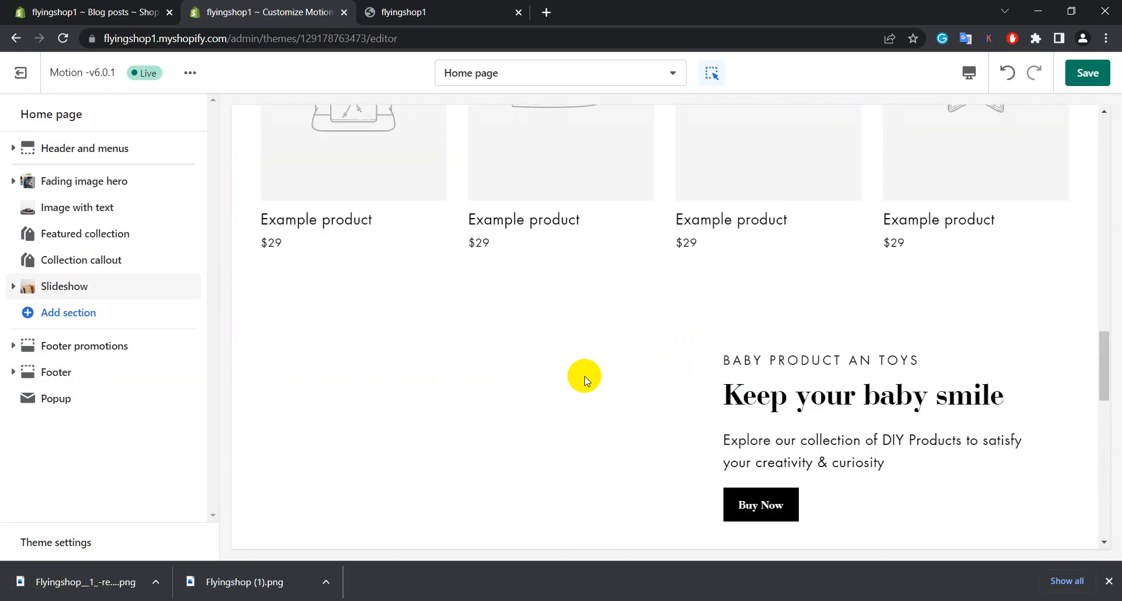
{"action": "scroll", "coordinate": [732, 385], "scroll_direction": "up", "scroll_amount": 15}
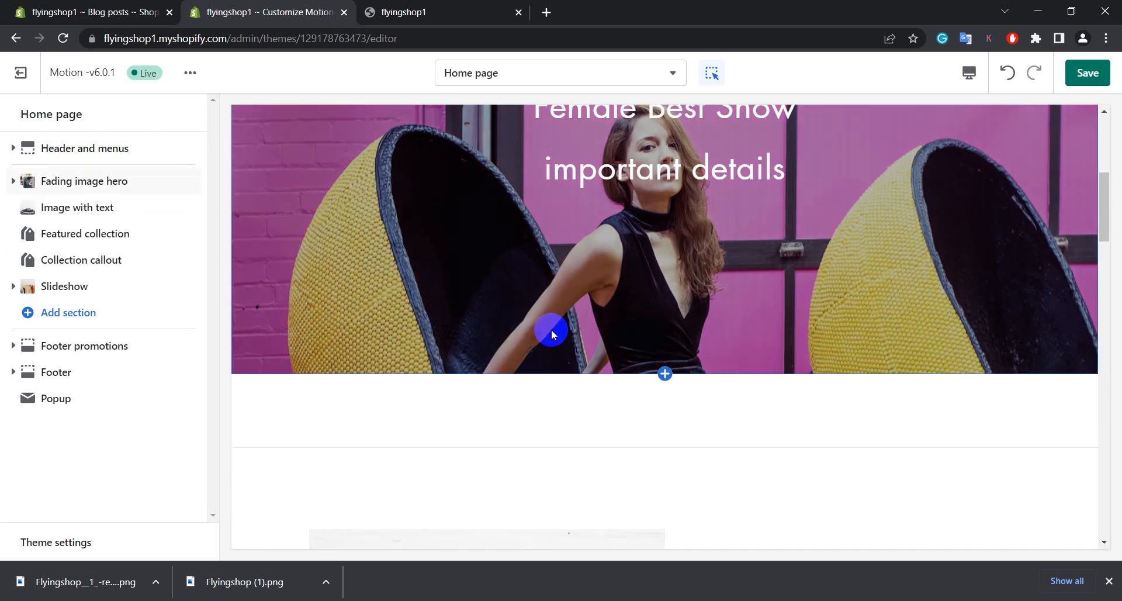
{"action": "scroll", "coordinate": [551, 329], "scroll_direction": "up", "scroll_amount": 2}
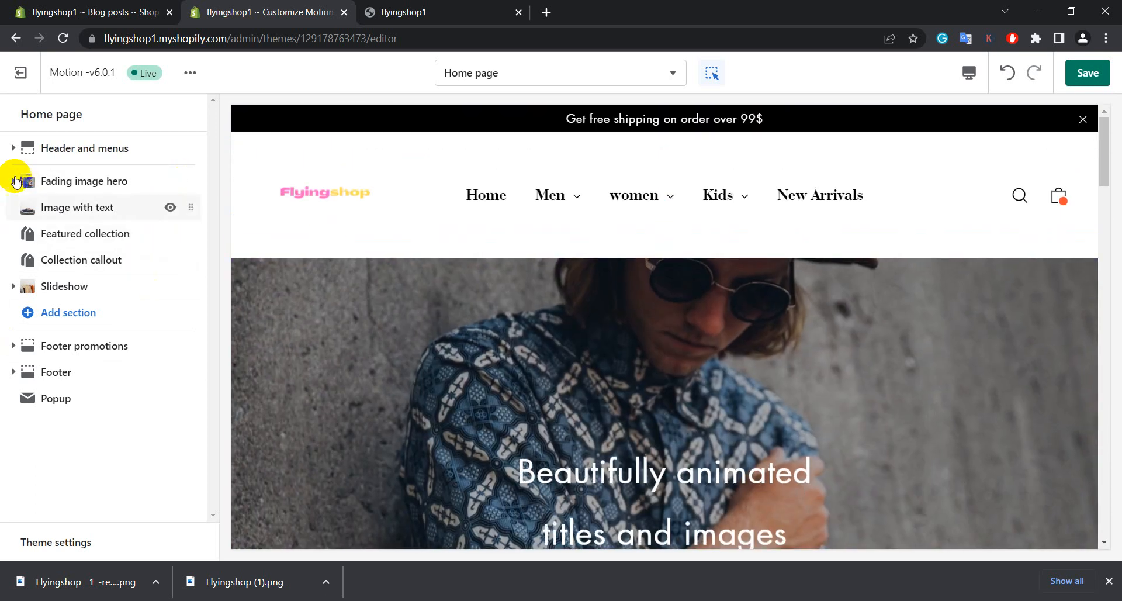
{"action": "left_click", "coordinate": [15, 146]}
{"action": "left_click", "coordinate": [14, 147]}
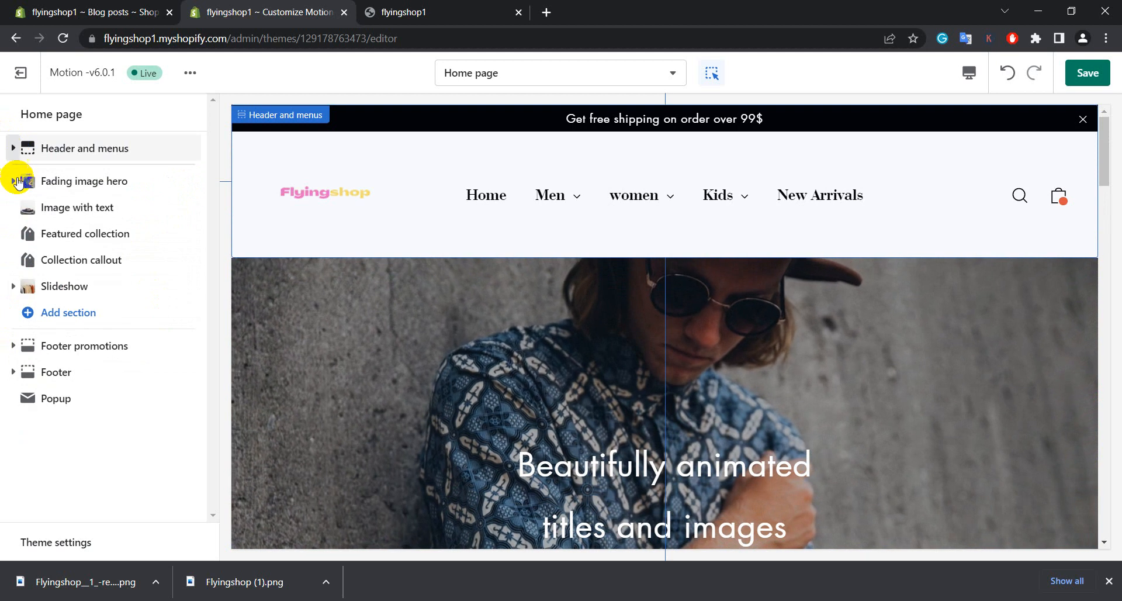
{"action": "left_click", "coordinate": [14, 181]}
{"action": "left_click", "coordinate": [14, 181]}
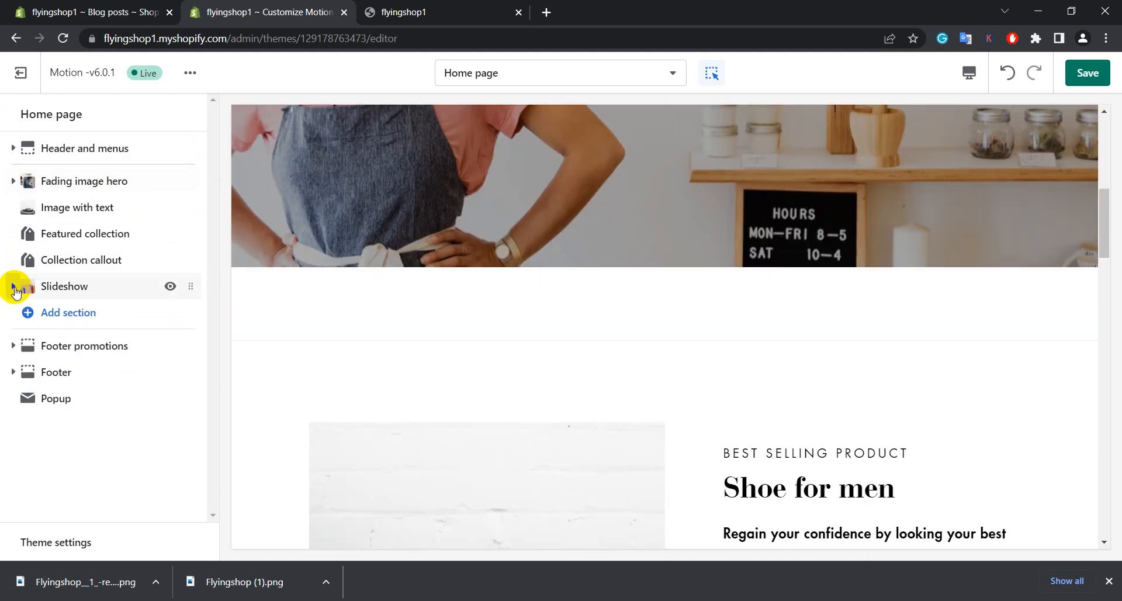
{"action": "left_click", "coordinate": [14, 287]}
{"action": "left_click", "coordinate": [14, 288]}
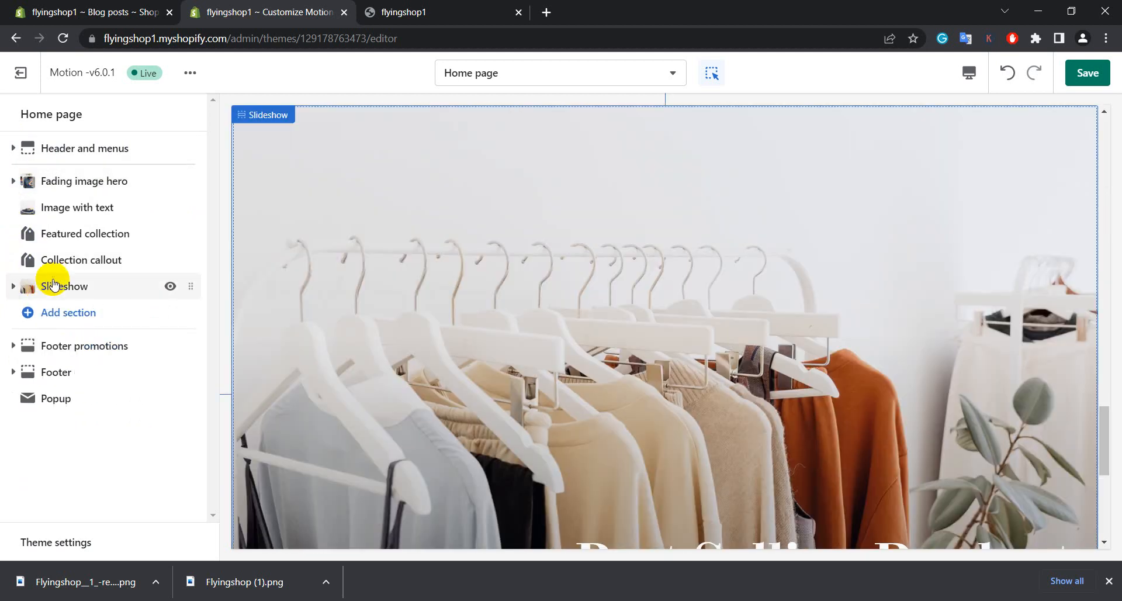